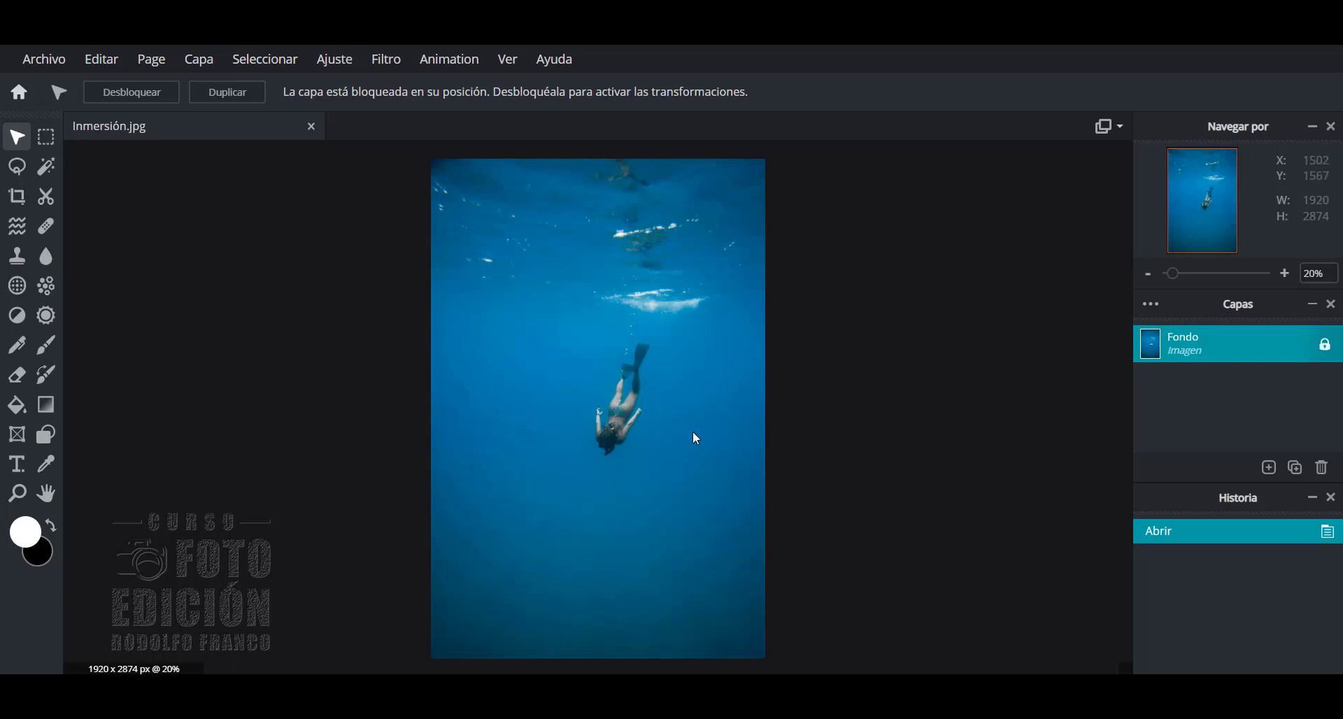
- Leave the open Inmersión.jpg and return to the Pixlr home page
key("F5")
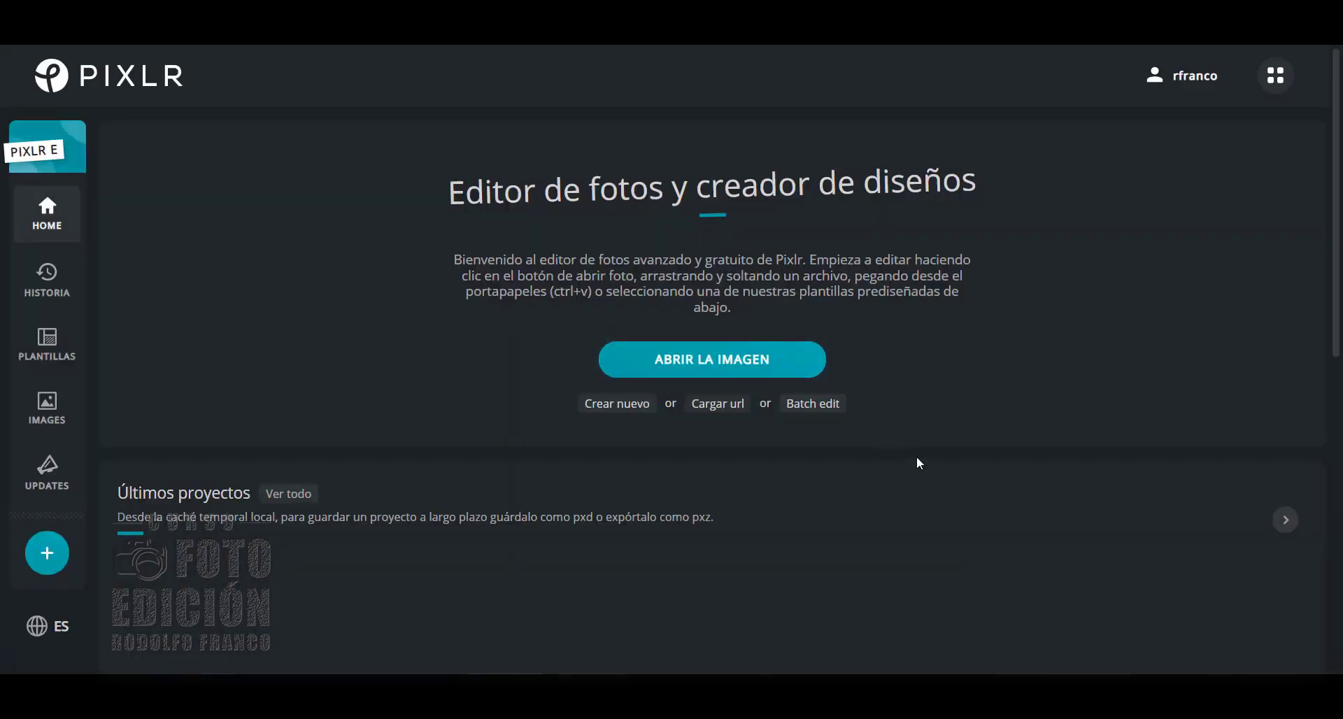
- Remove the background from Inmersión in Pixlr BG at original size
left_click(1277, 80)
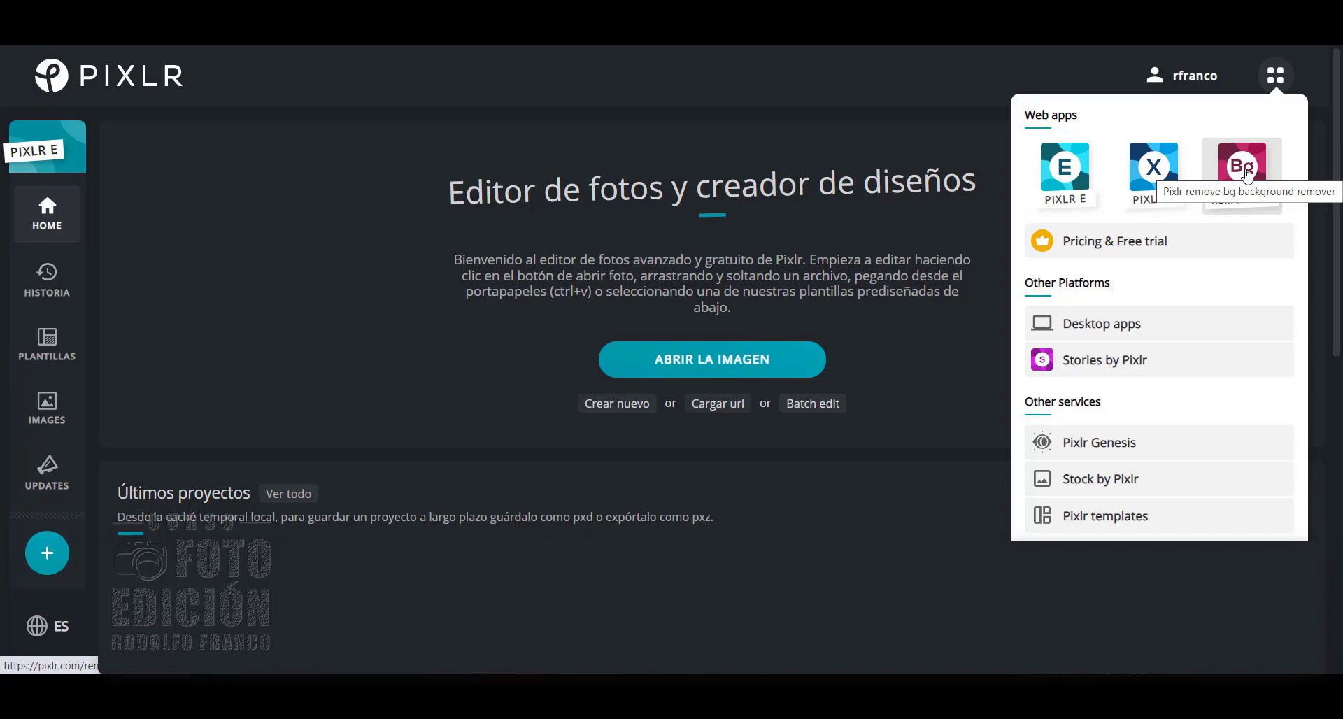
left_click(1247, 177)
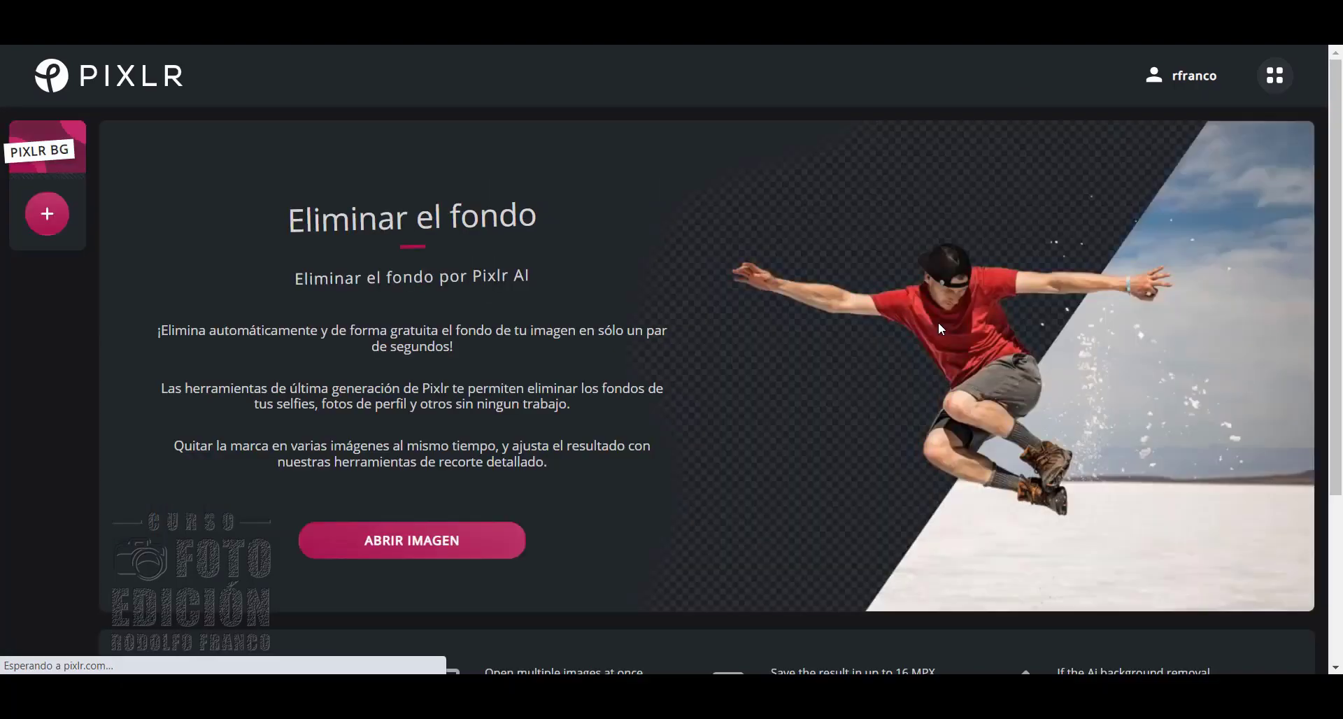
left_click(417, 550)
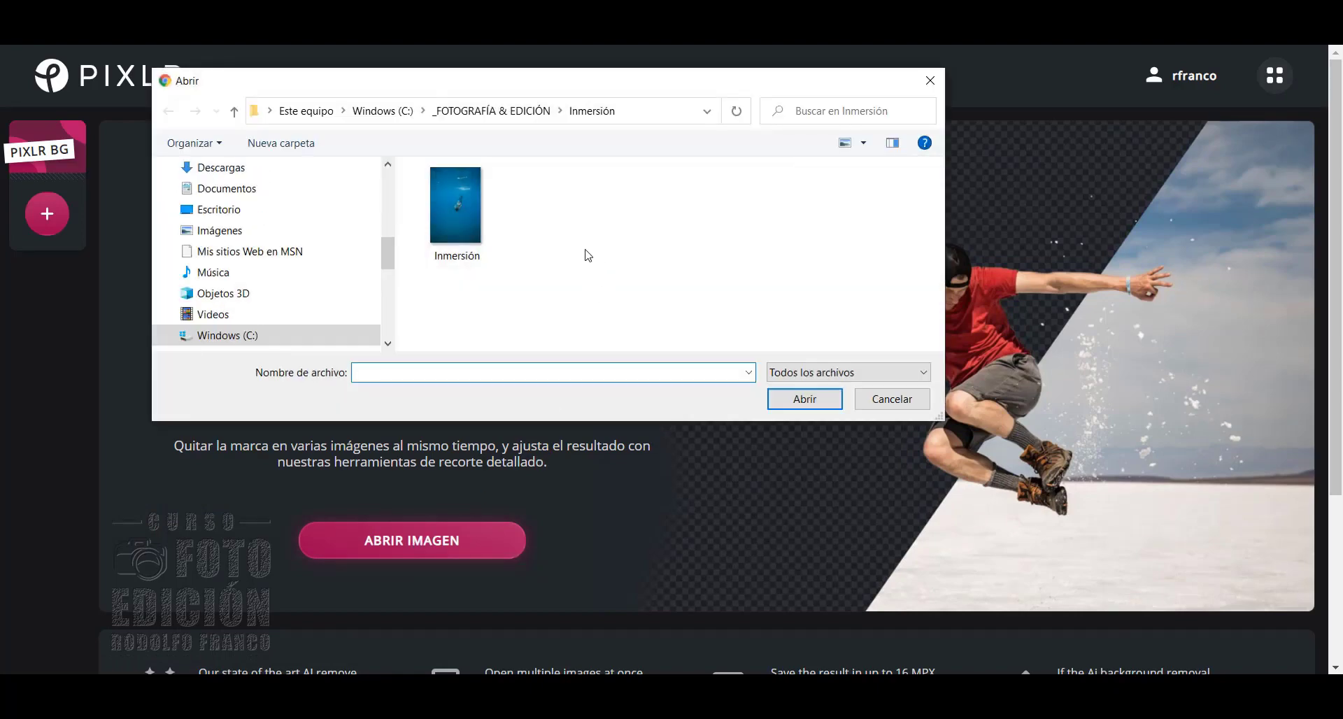
left_click(468, 220)
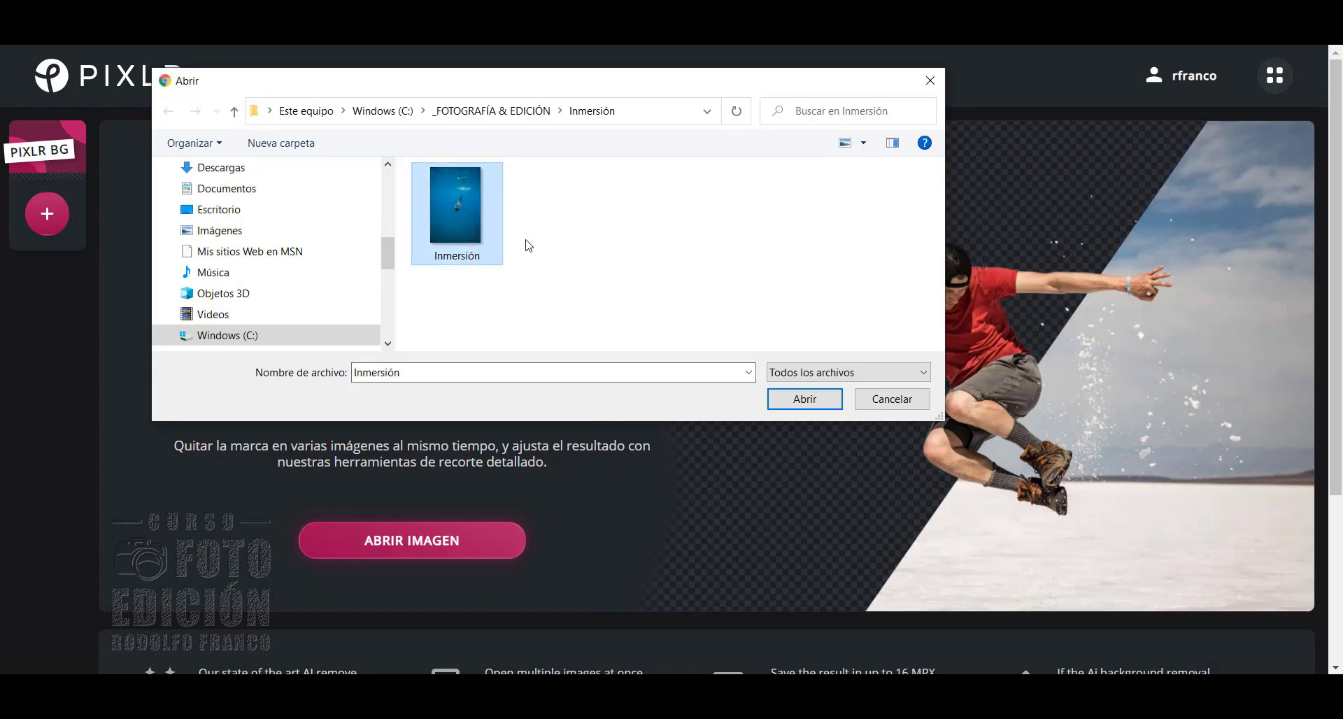
left_click(797, 397)
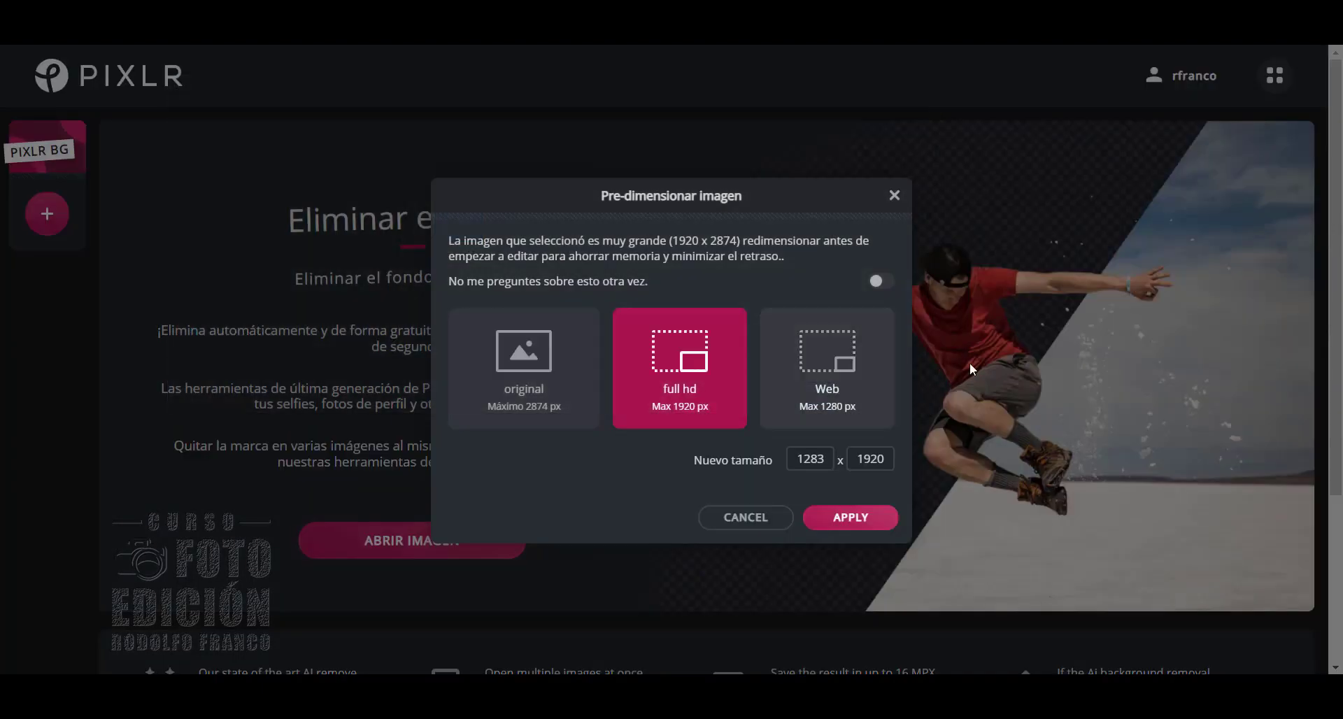
left_click(556, 376)
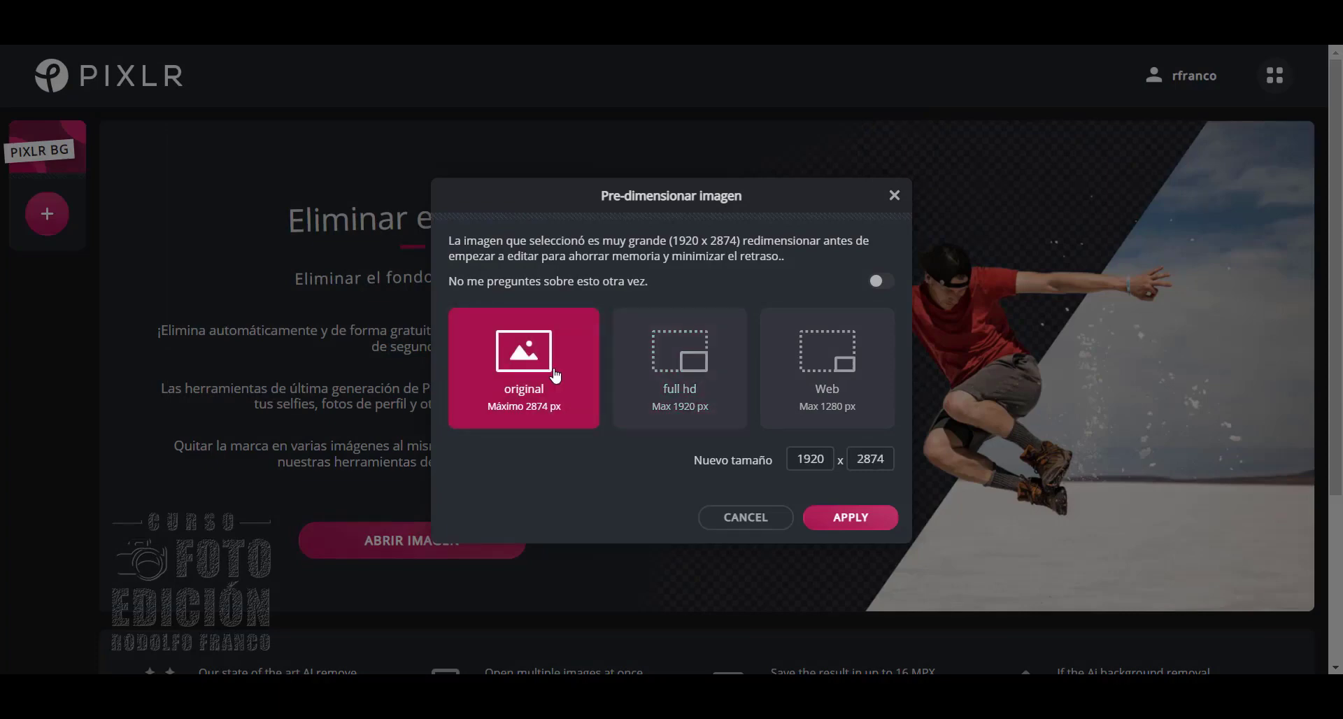
left_click(846, 517)
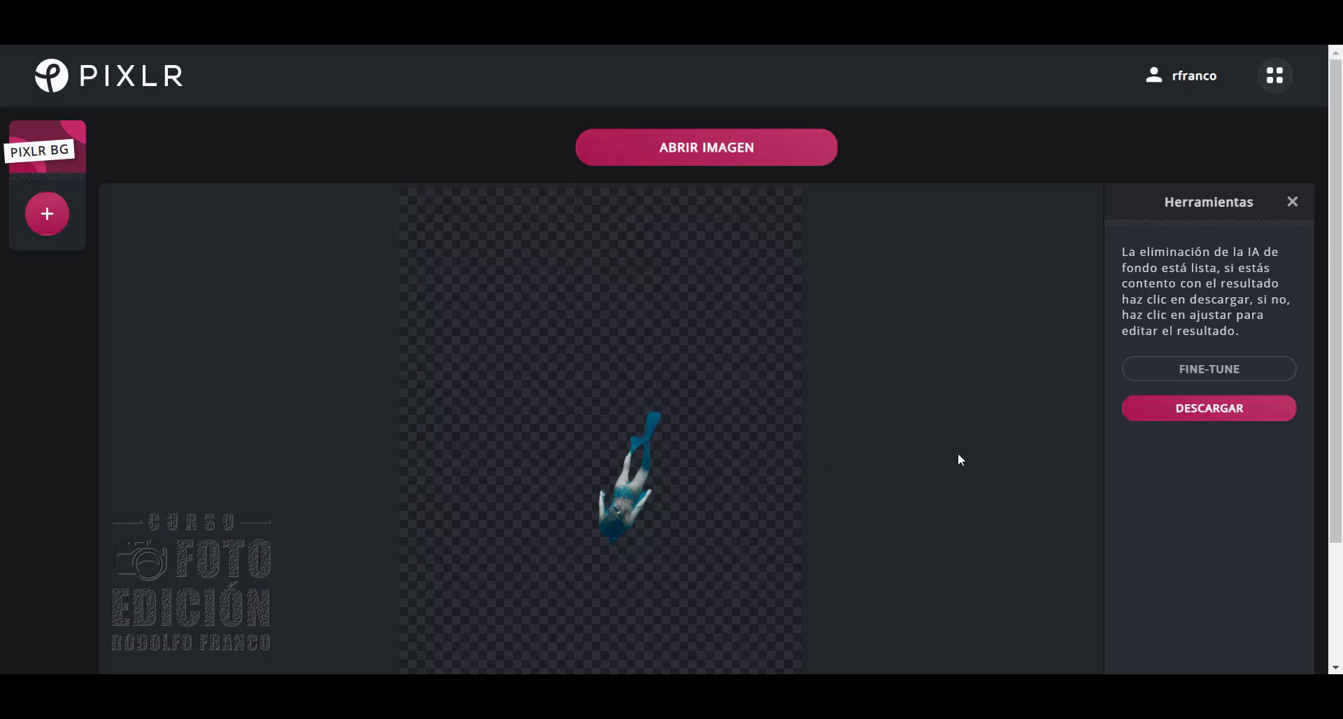
- Download the cut-out diver as chica_sumergida.png
left_click(1215, 417)
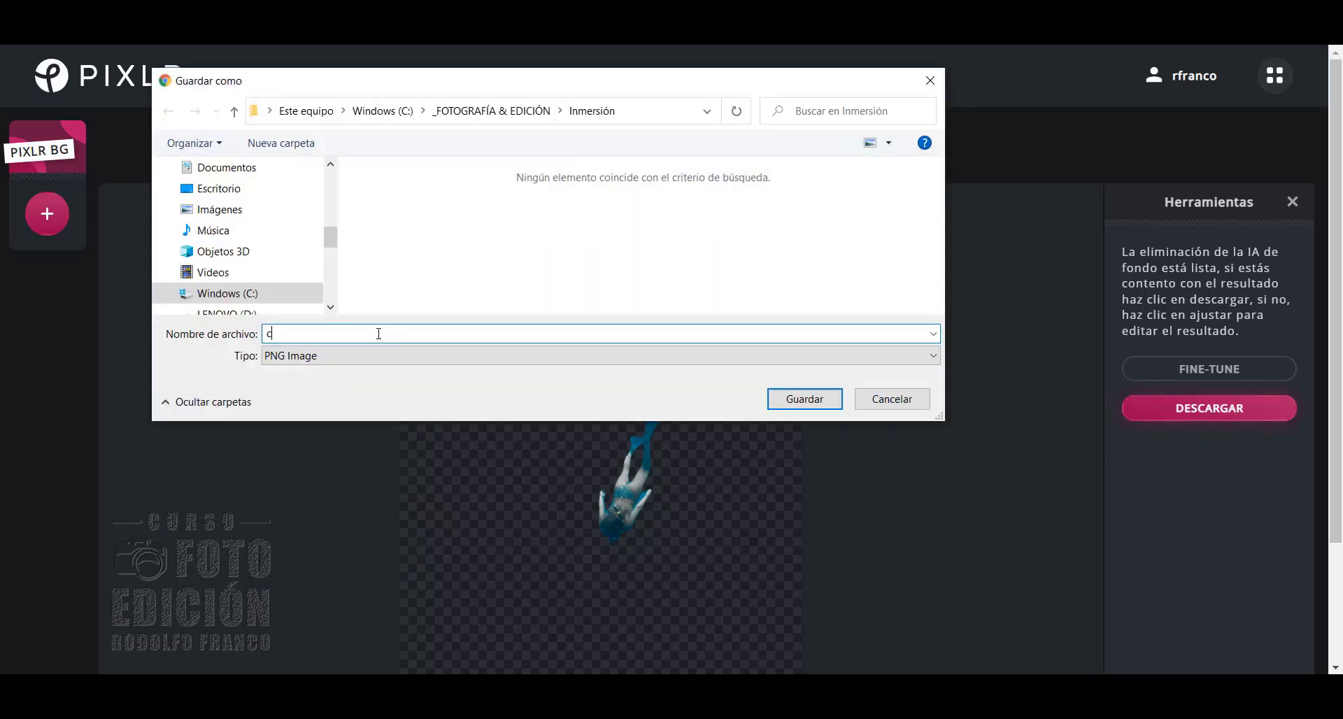
type("chica")
type("_sumergida")
left_click(798, 400)
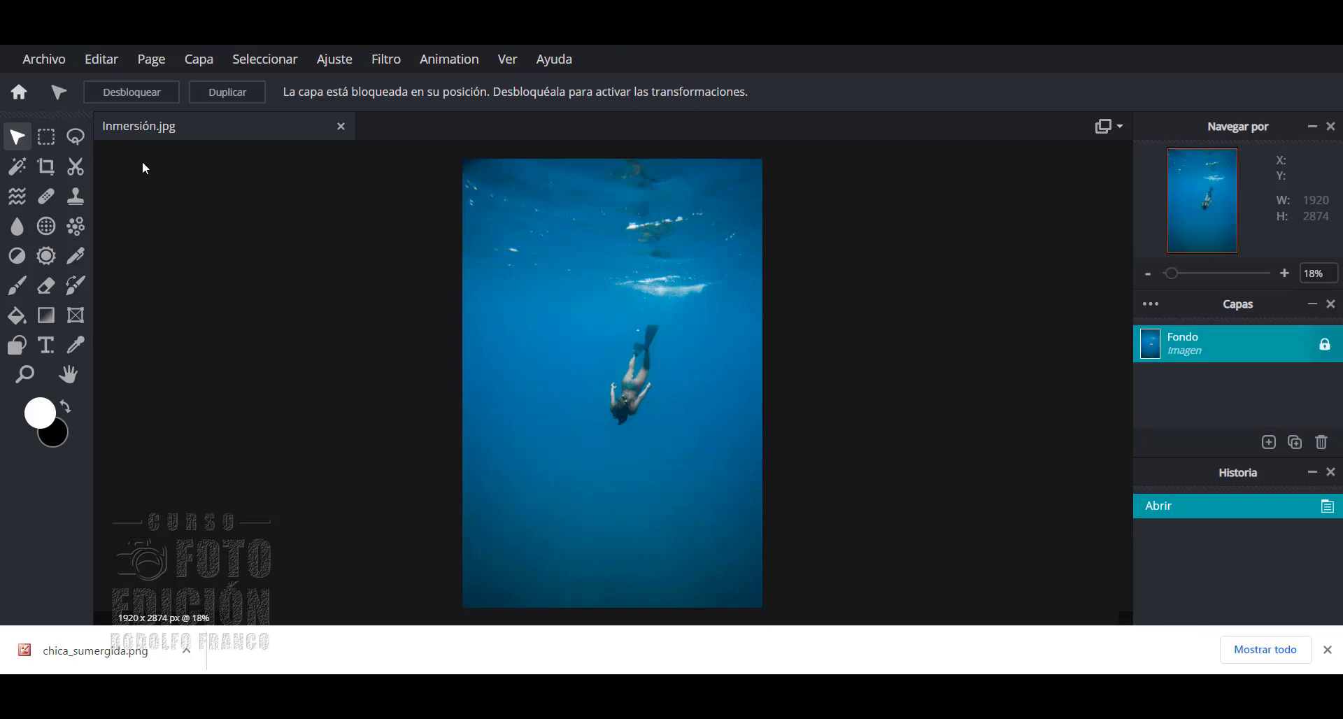
- Open chica_sumergida.png in Pixlr E at its original size
left_click(56, 62)
left_click(68, 107)
left_click(456, 210)
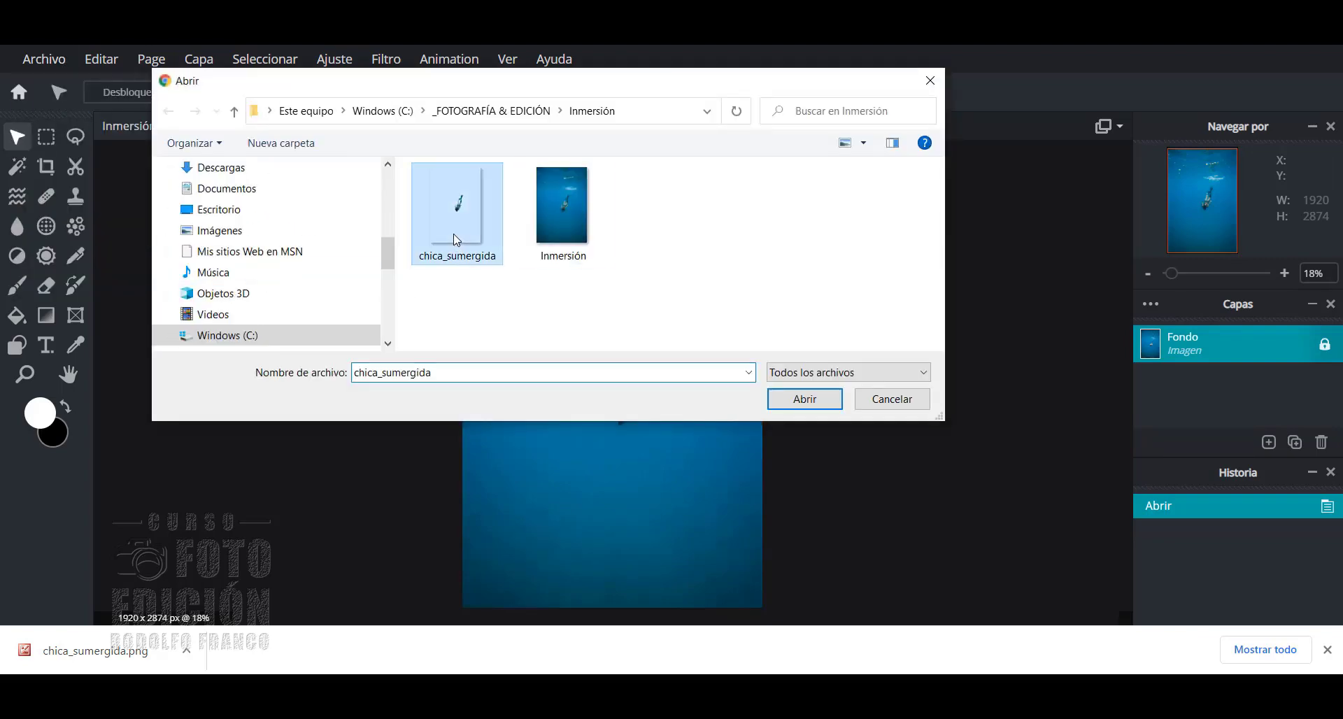
left_click(804, 399)
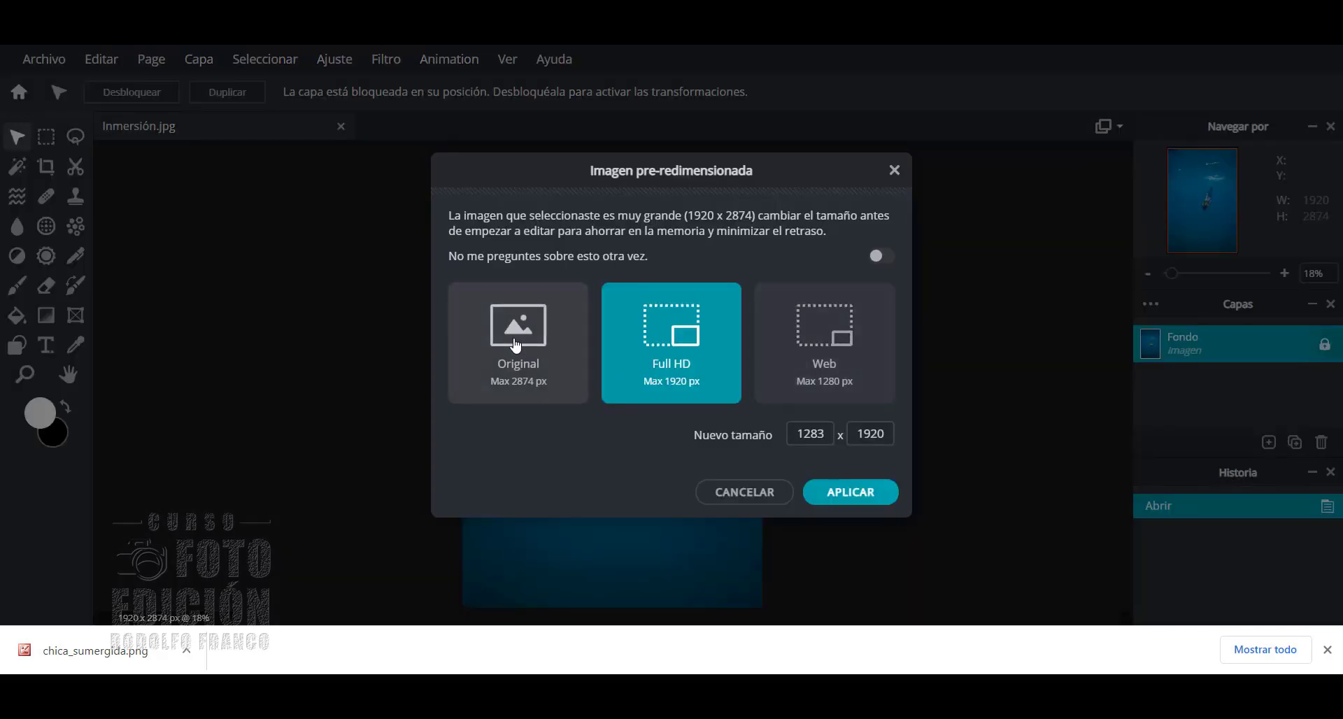
left_click(518, 378)
left_click(835, 493)
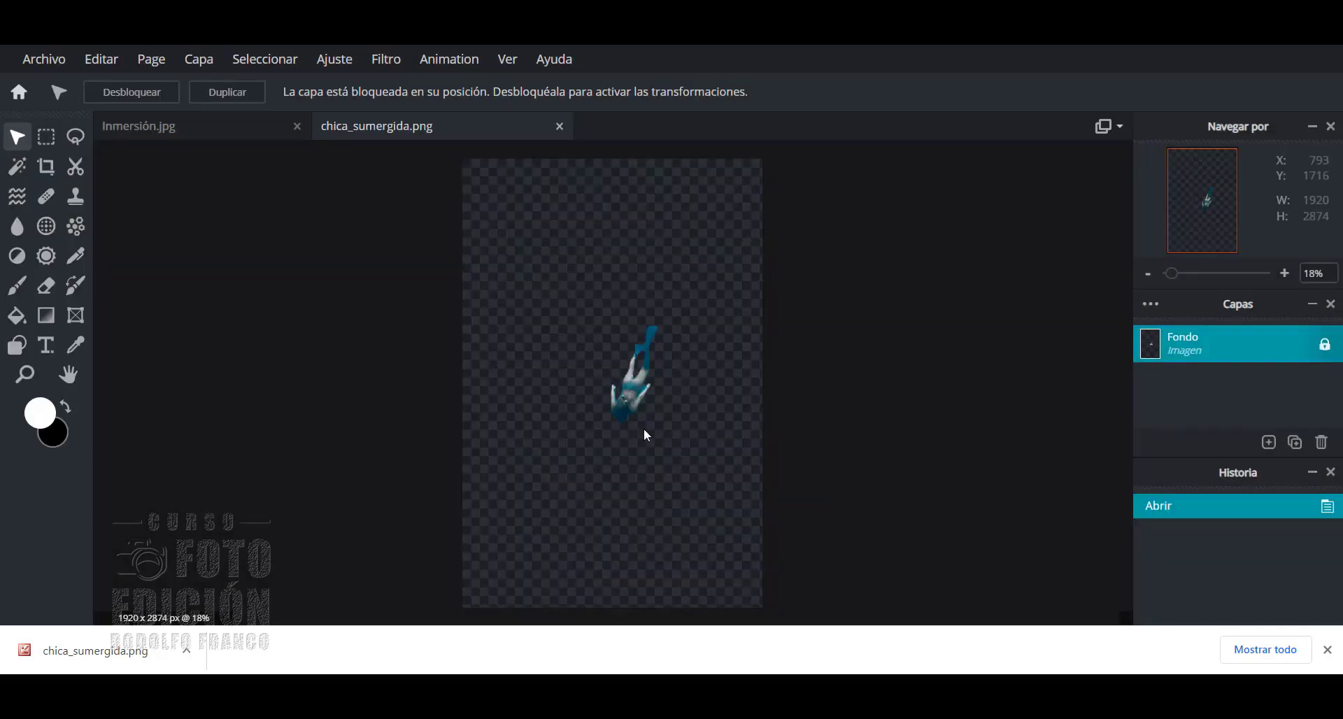
- Crop away the empty space on all four sides, leaving the diver at 395 × 744 px
left_click(46, 167)
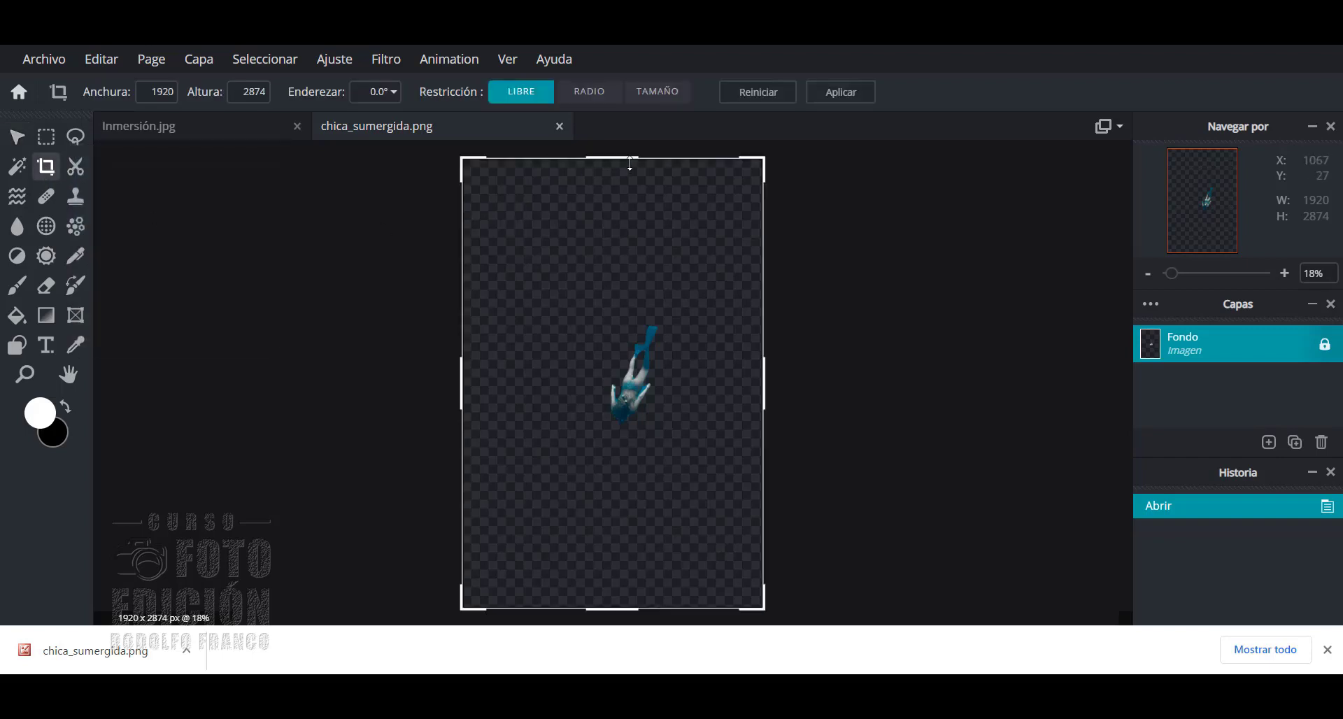
left_click_drag(627, 158, 634, 321)
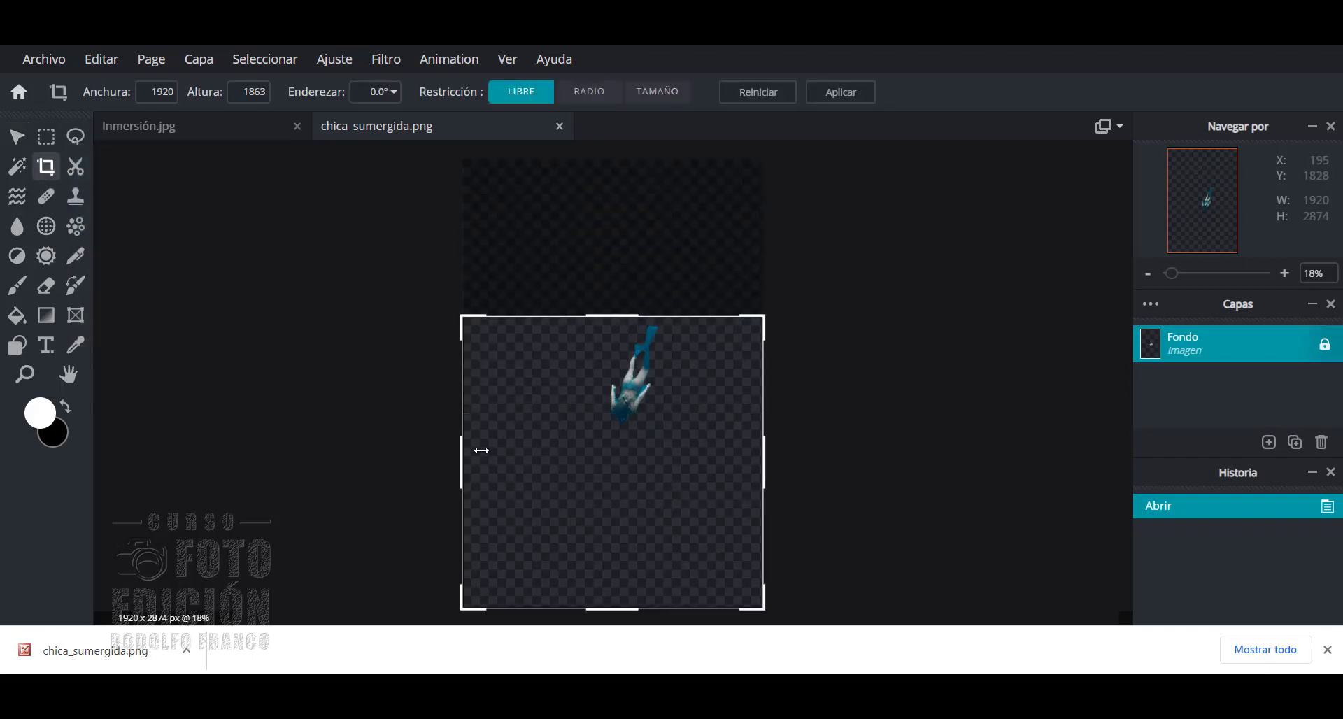
left_click_drag(461, 450, 602, 441)
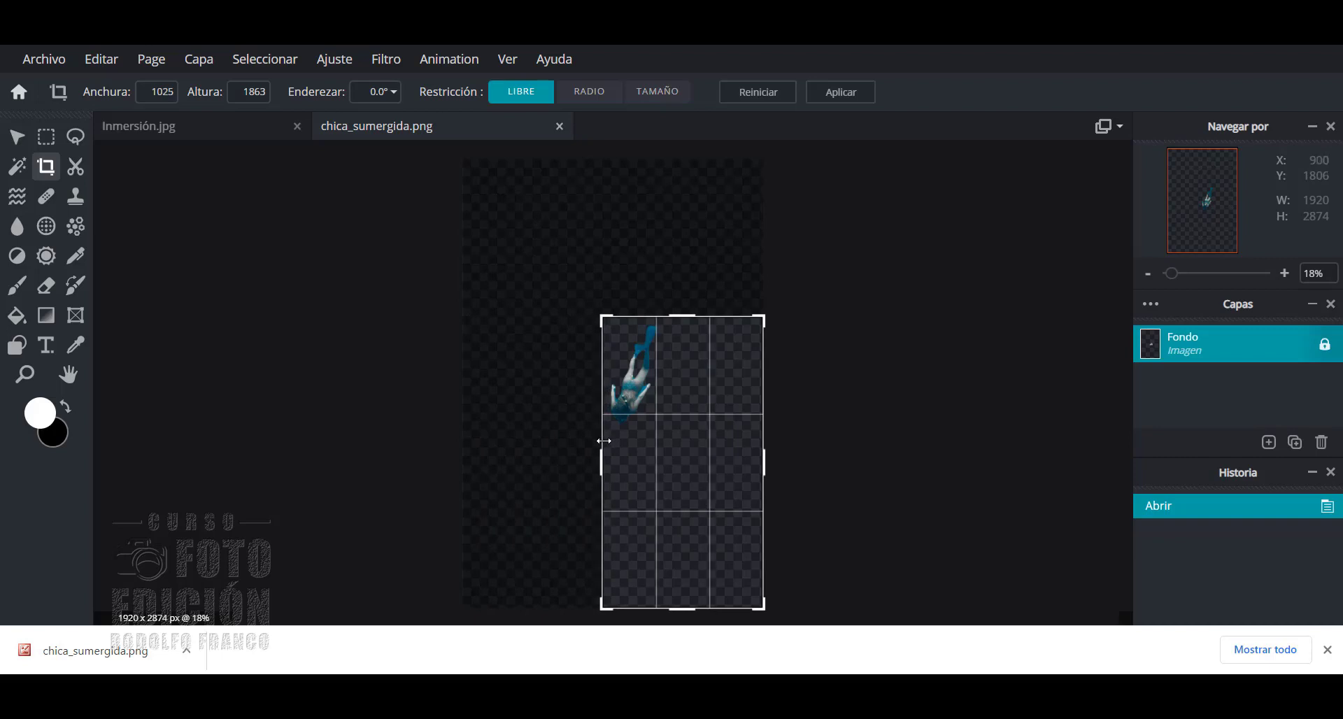
left_click_drag(764, 458, 665, 449)
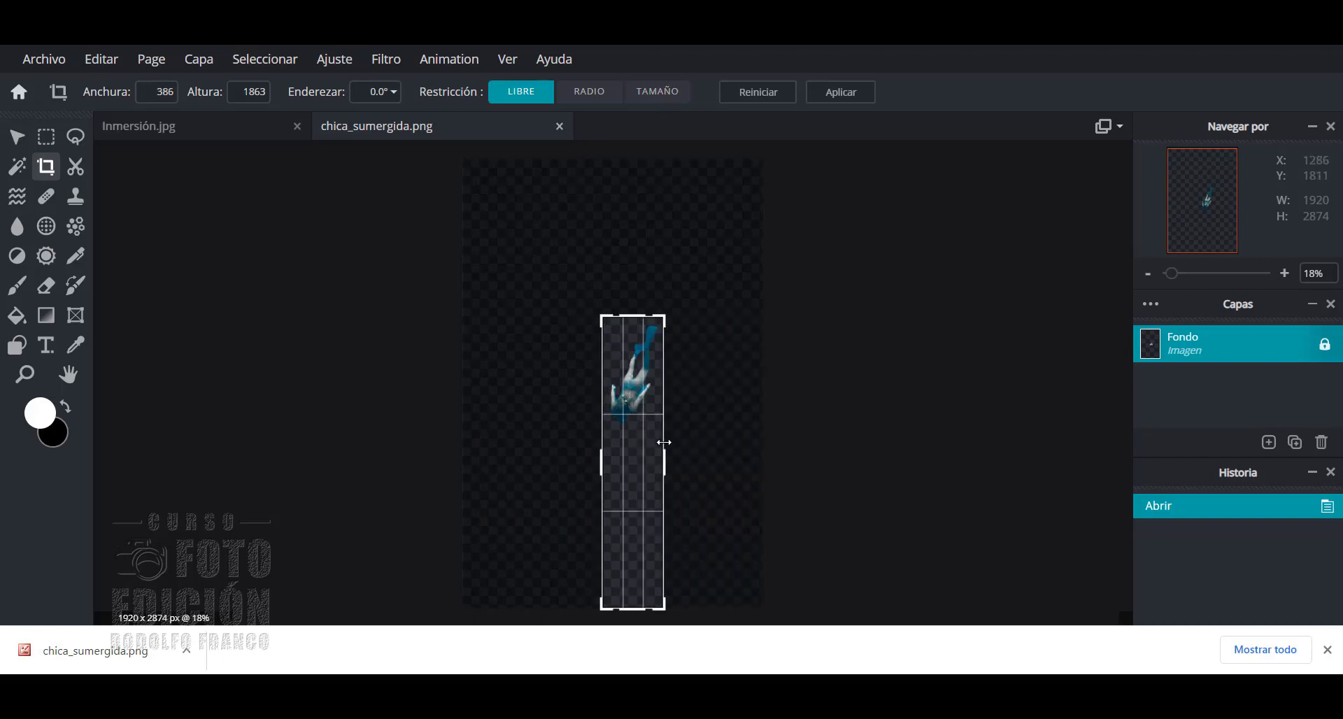
left_click_drag(628, 607, 647, 433)
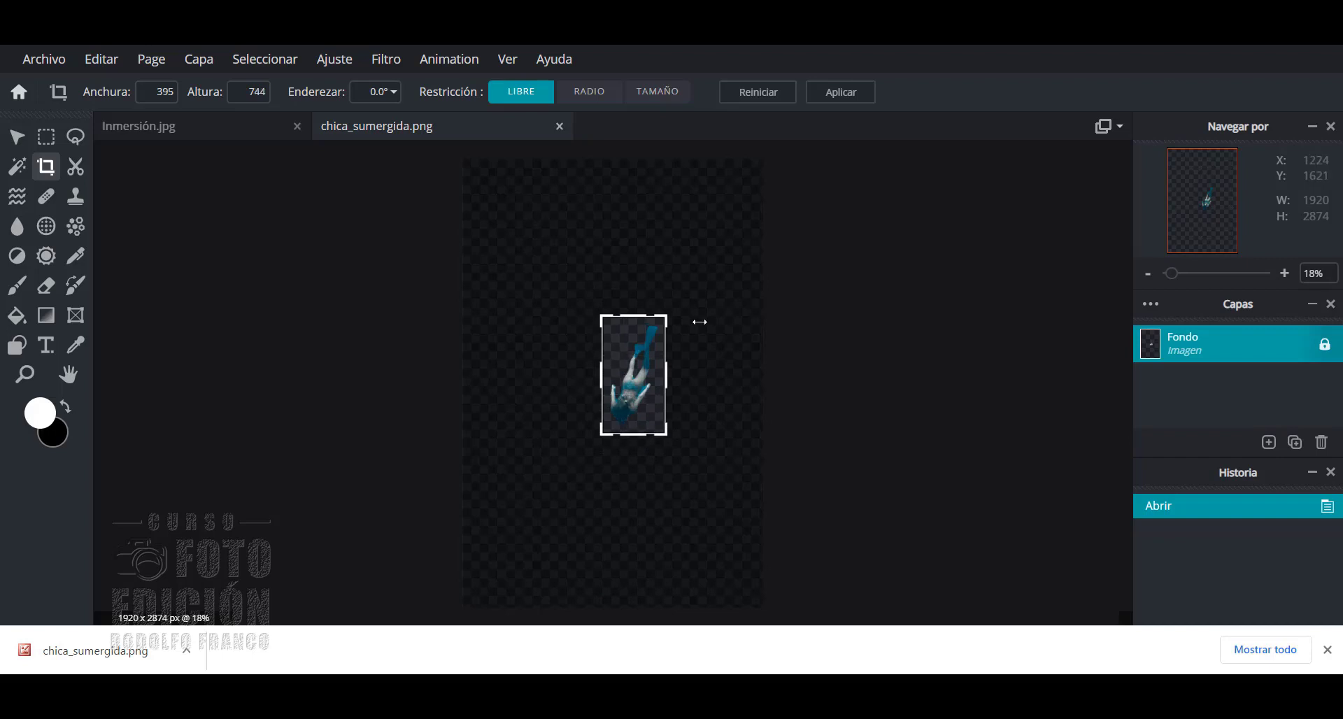
left_click(843, 93)
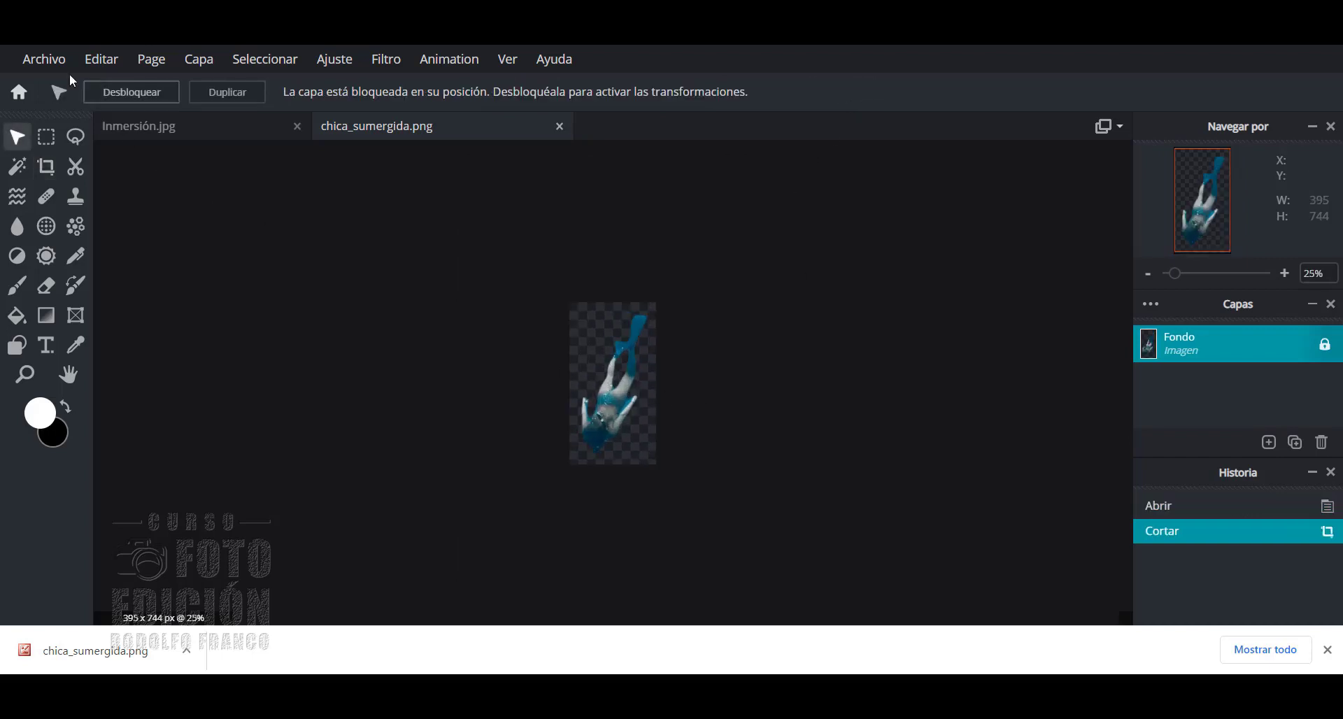
- Overwrite chica_sumergida.png with the cropped transparent PNG and close its tab
left_click(44, 59)
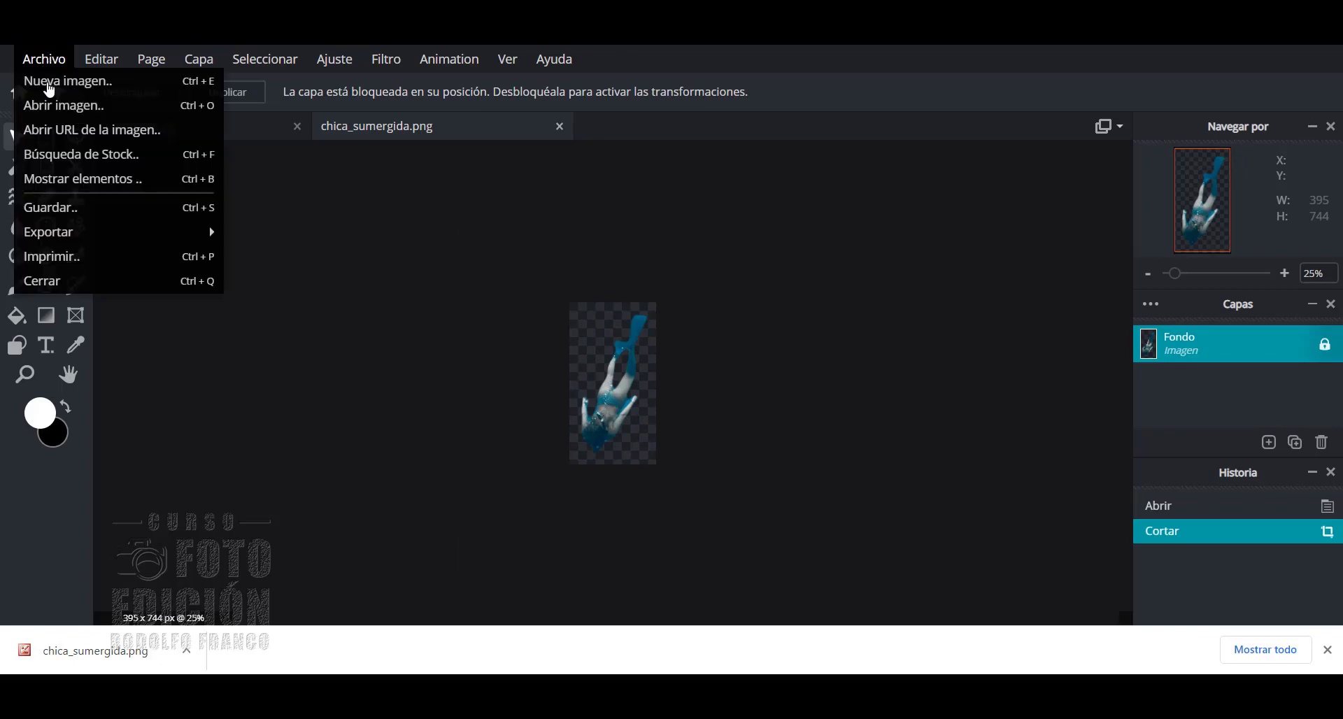
left_click(65, 208)
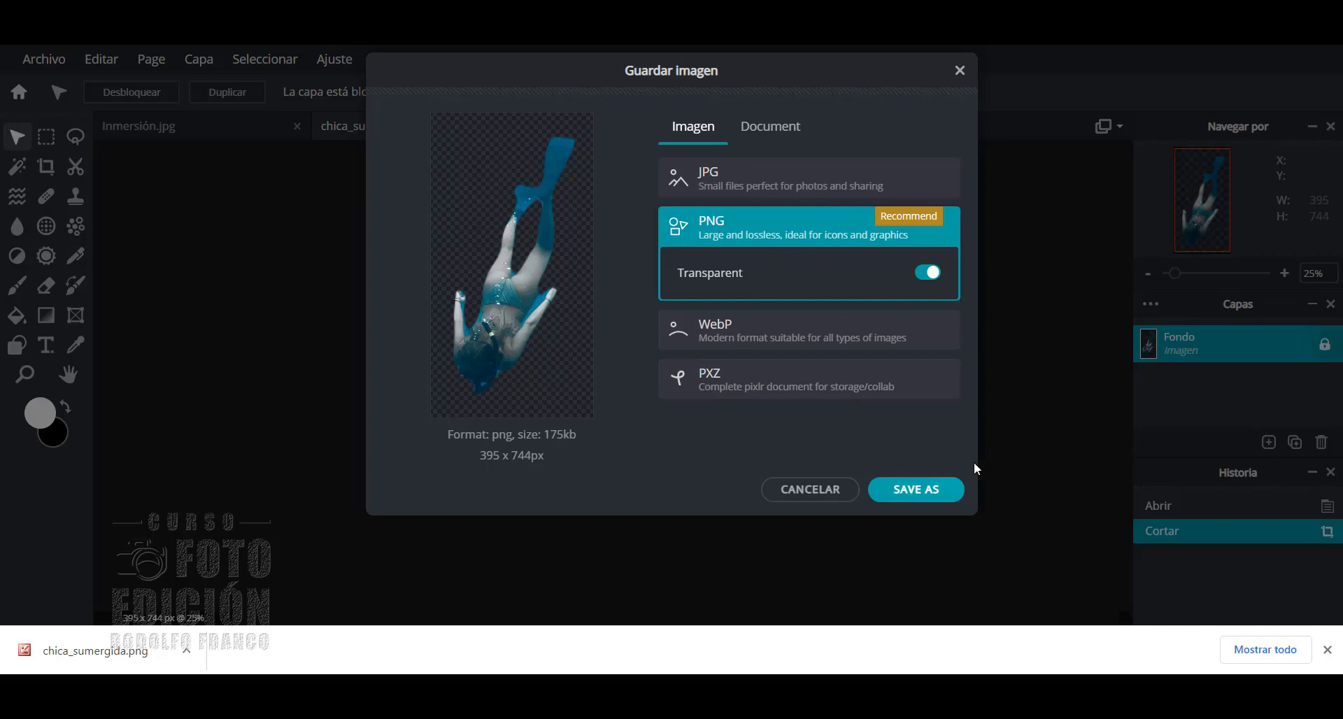
left_click(916, 491)
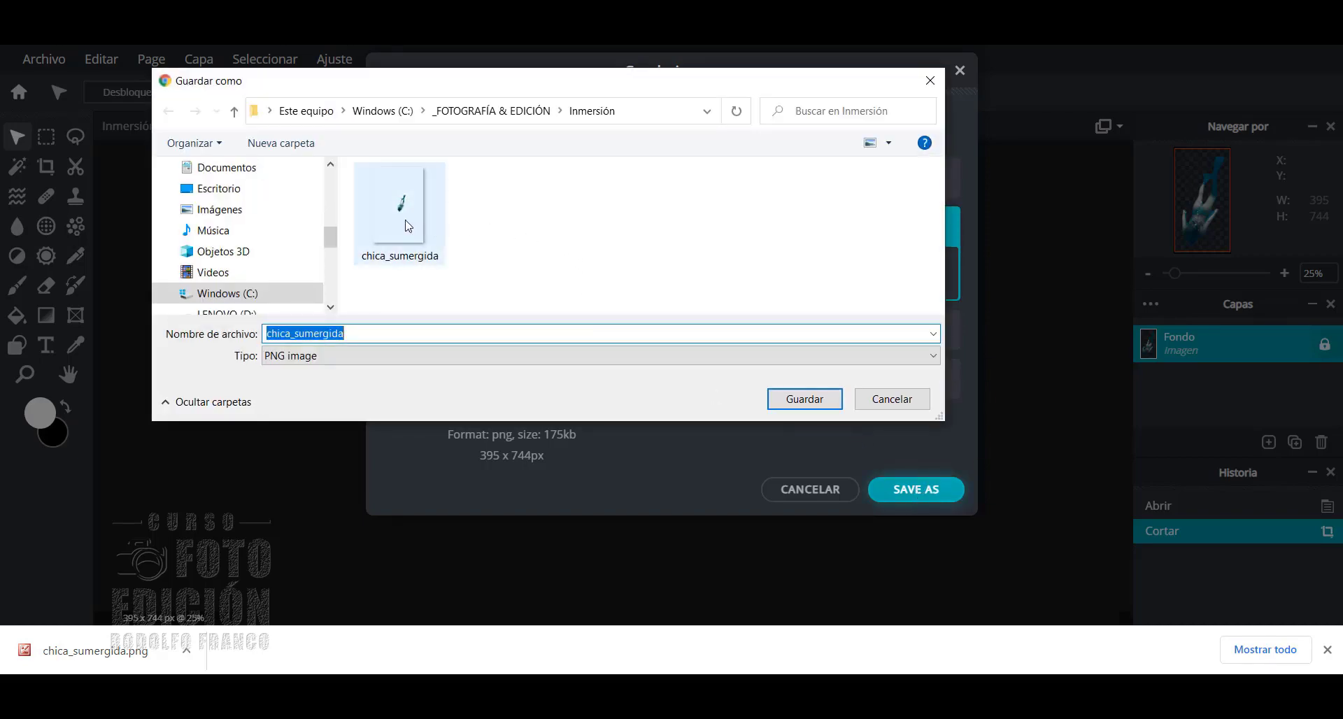
left_click(812, 399)
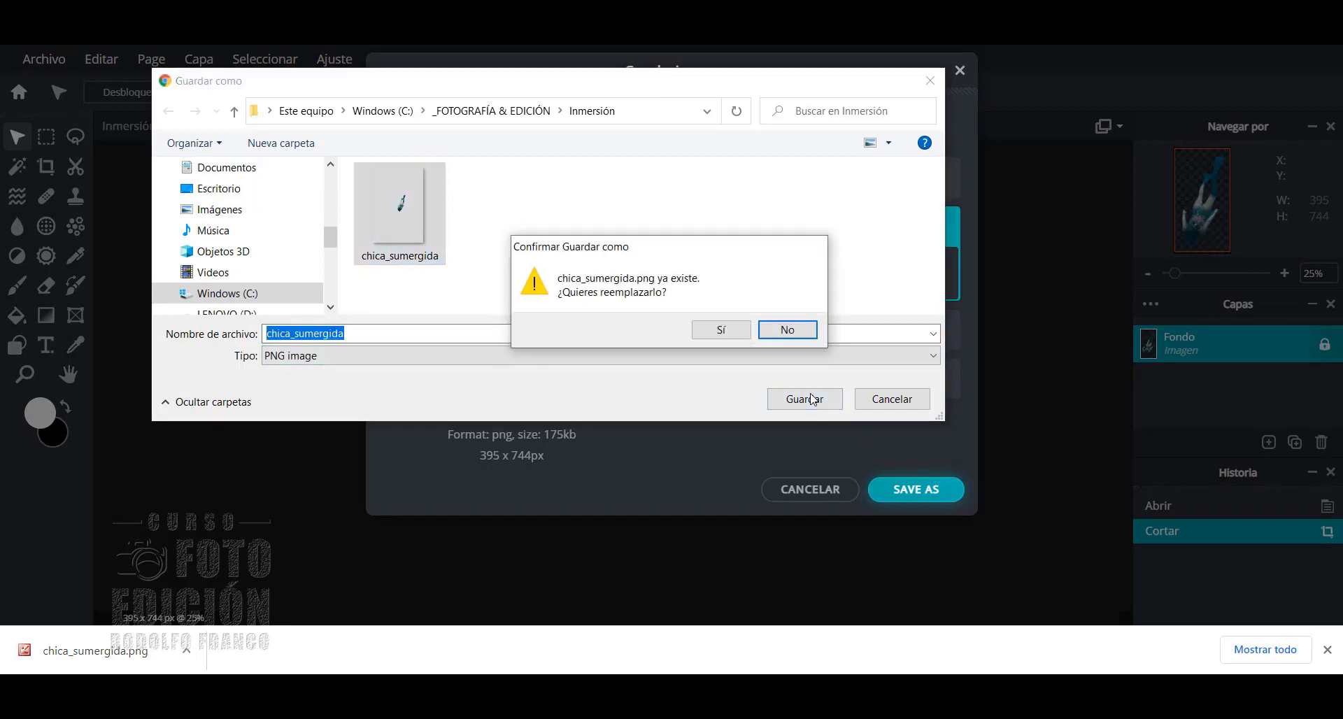
left_click(722, 330)
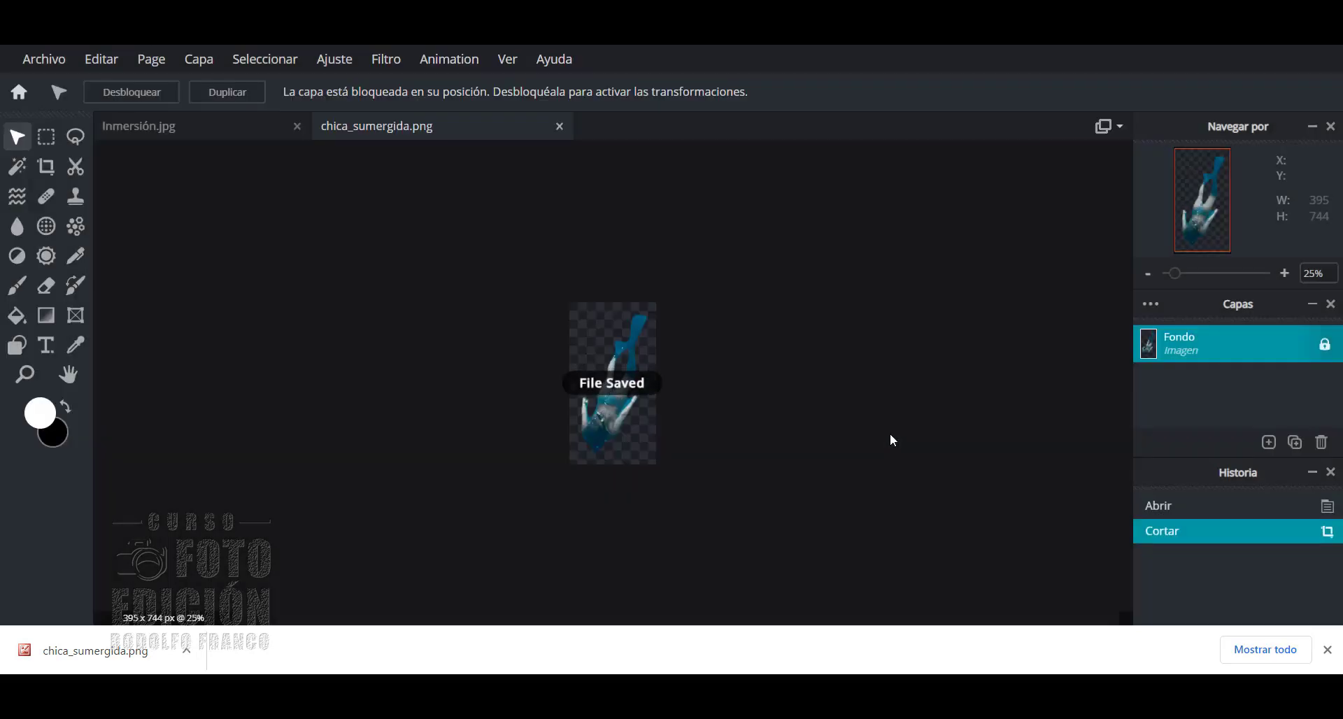
left_click(560, 126)
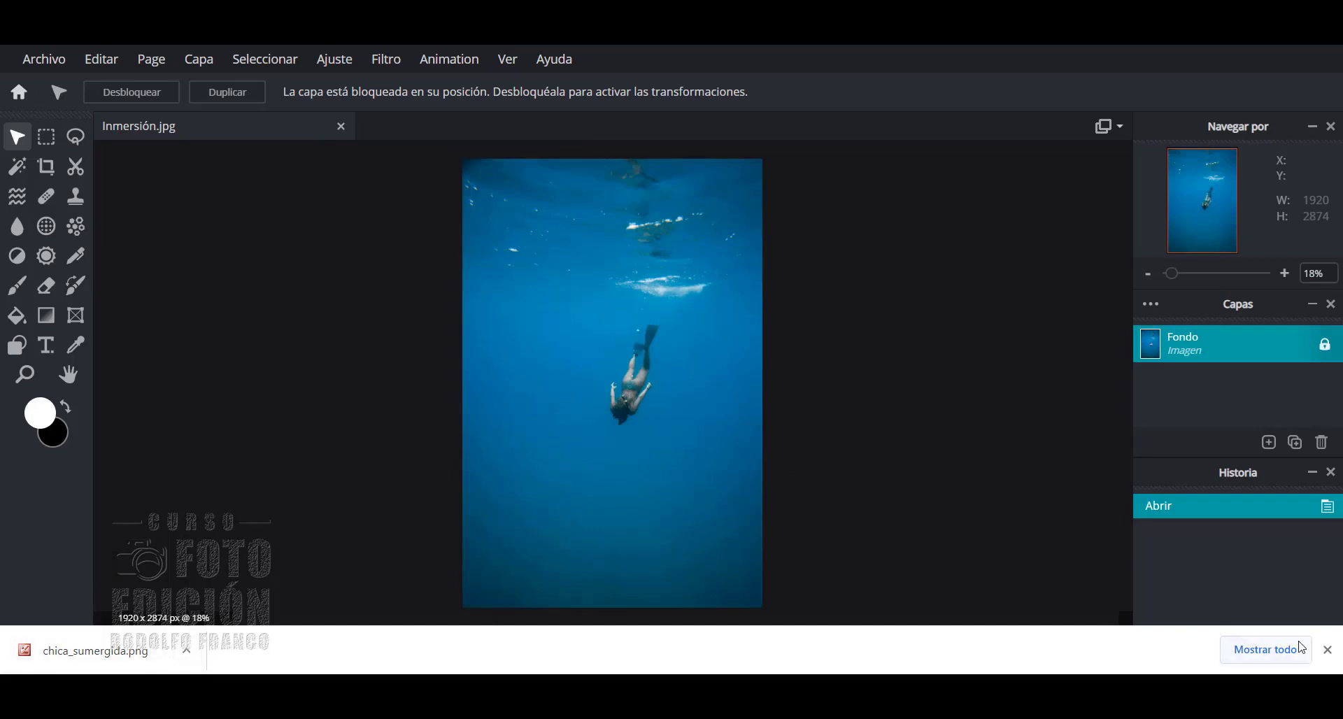
- Erase the diver from Inmersión.jpg using an Object-mode Heal brush of size 138
left_click(1328, 649)
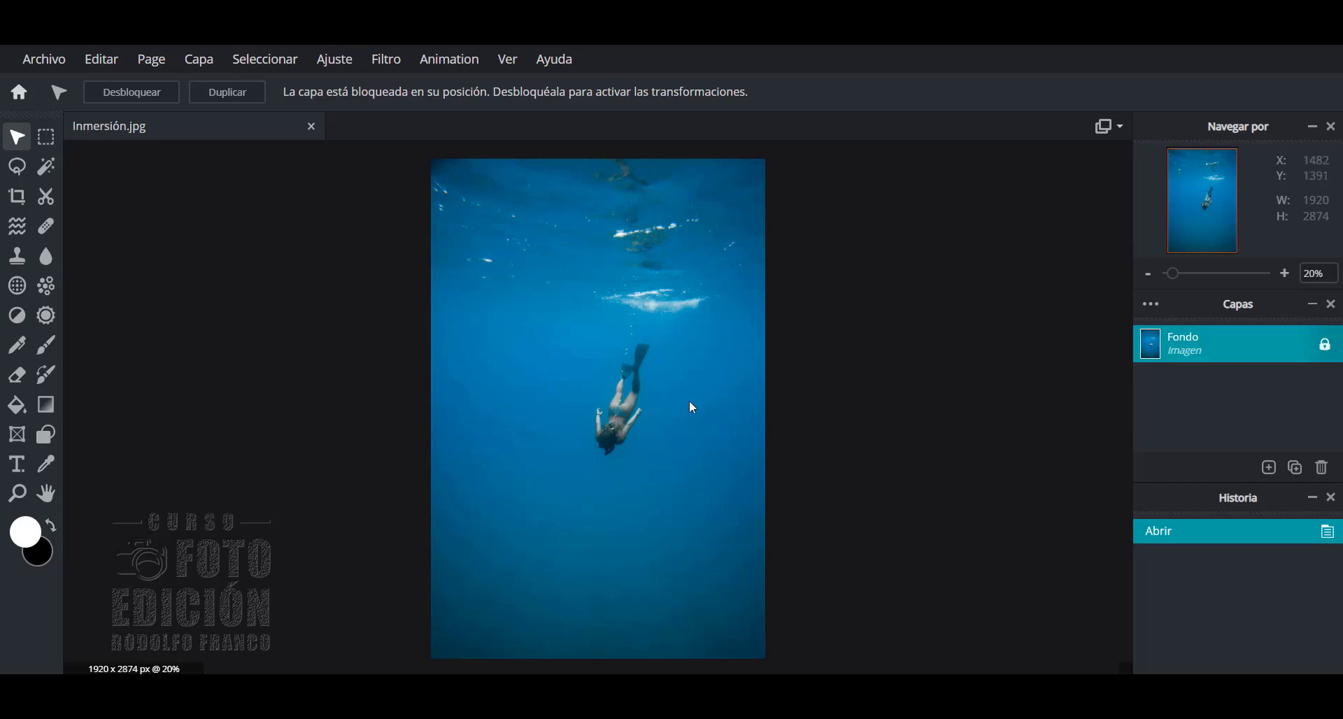
left_click(46, 228)
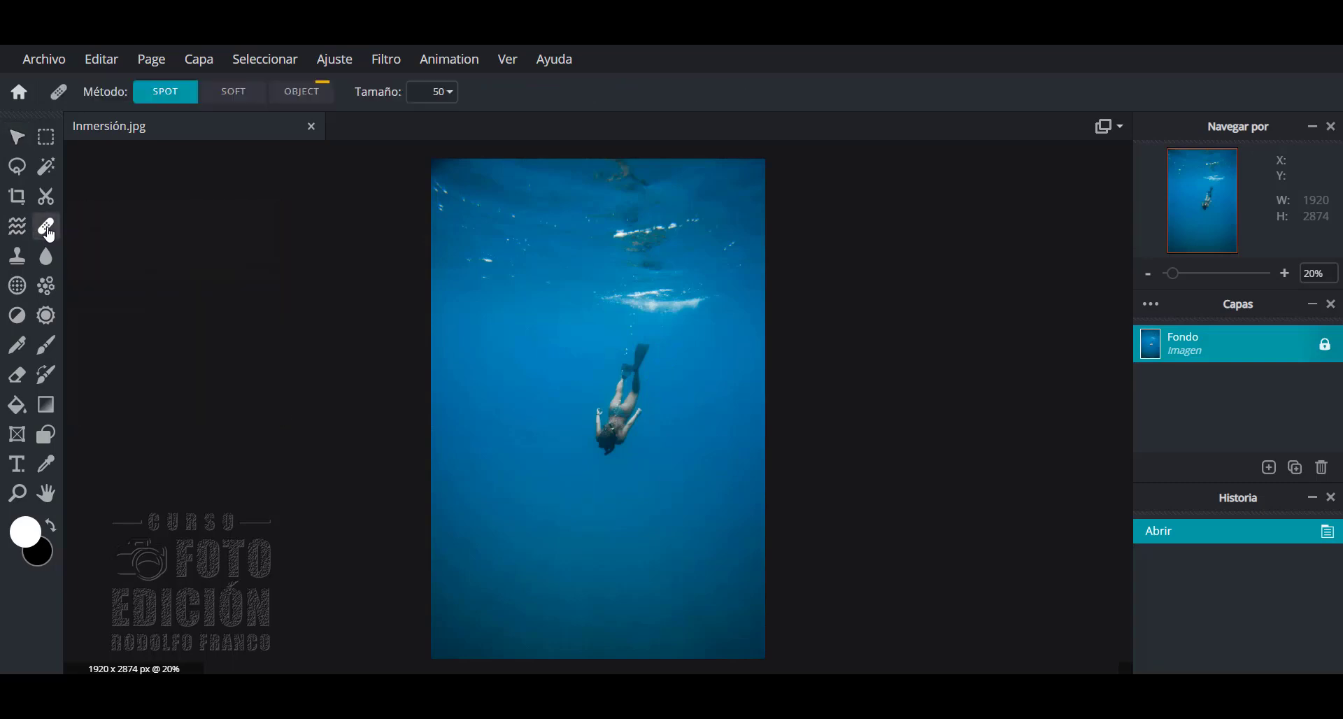
left_click(306, 102)
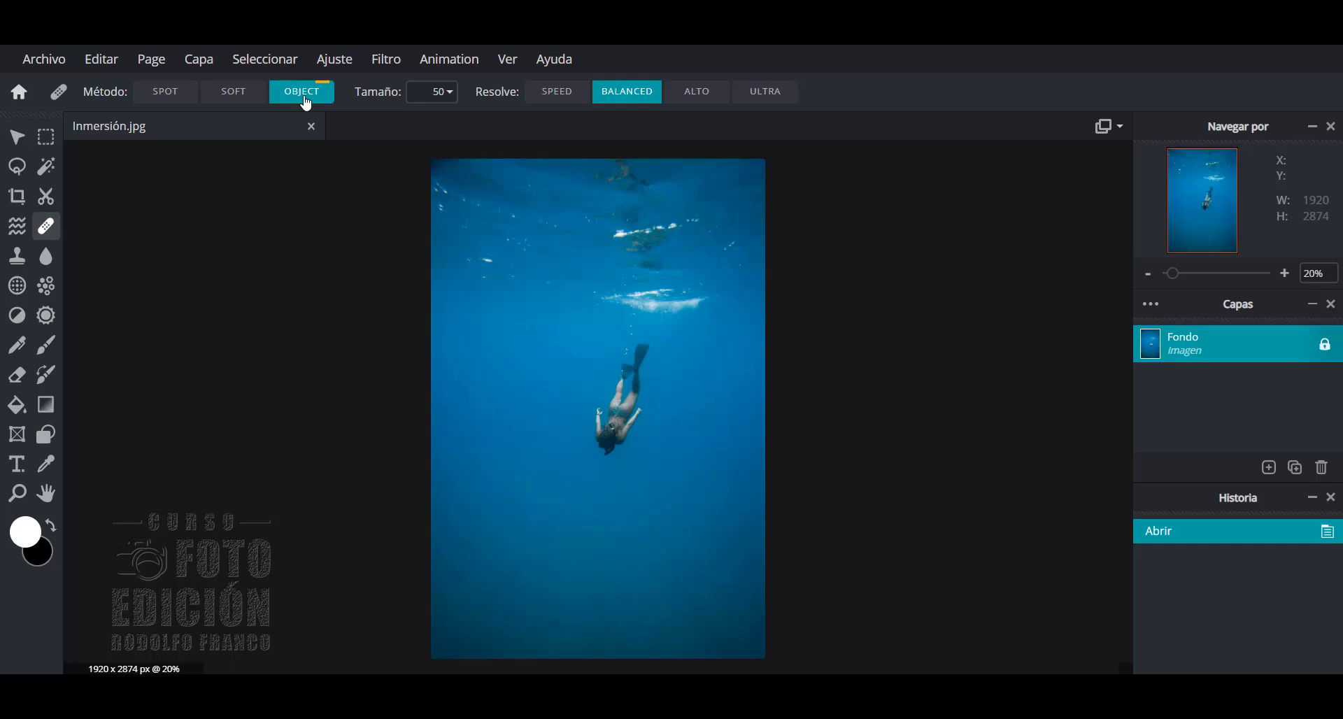
left_click(442, 92)
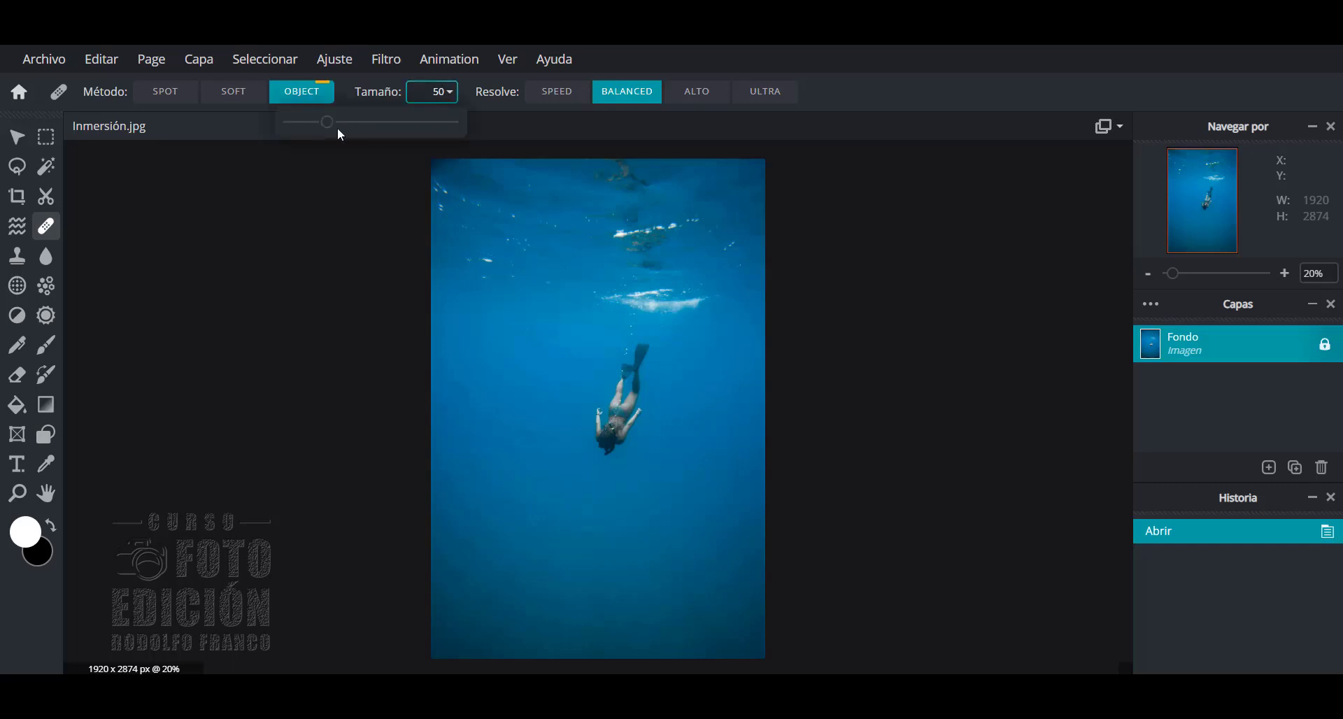
left_click_drag(328, 123, 399, 133)
mouse_move(643, 340)
left_mouse_down()
mouse_move(610, 450)
mouse_move(630, 361)
left_mouse_up()
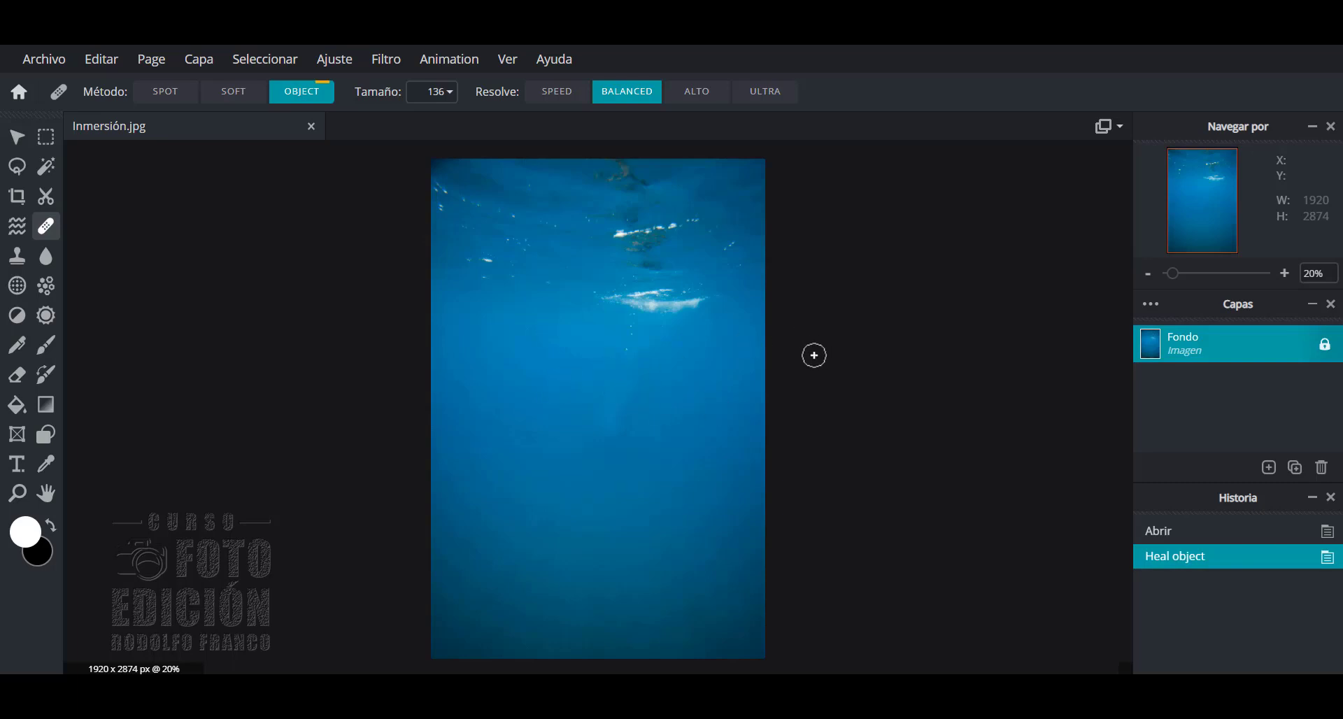
- Add chica_sumergida.png as a new layer on the underwater photo
left_click(206, 70)
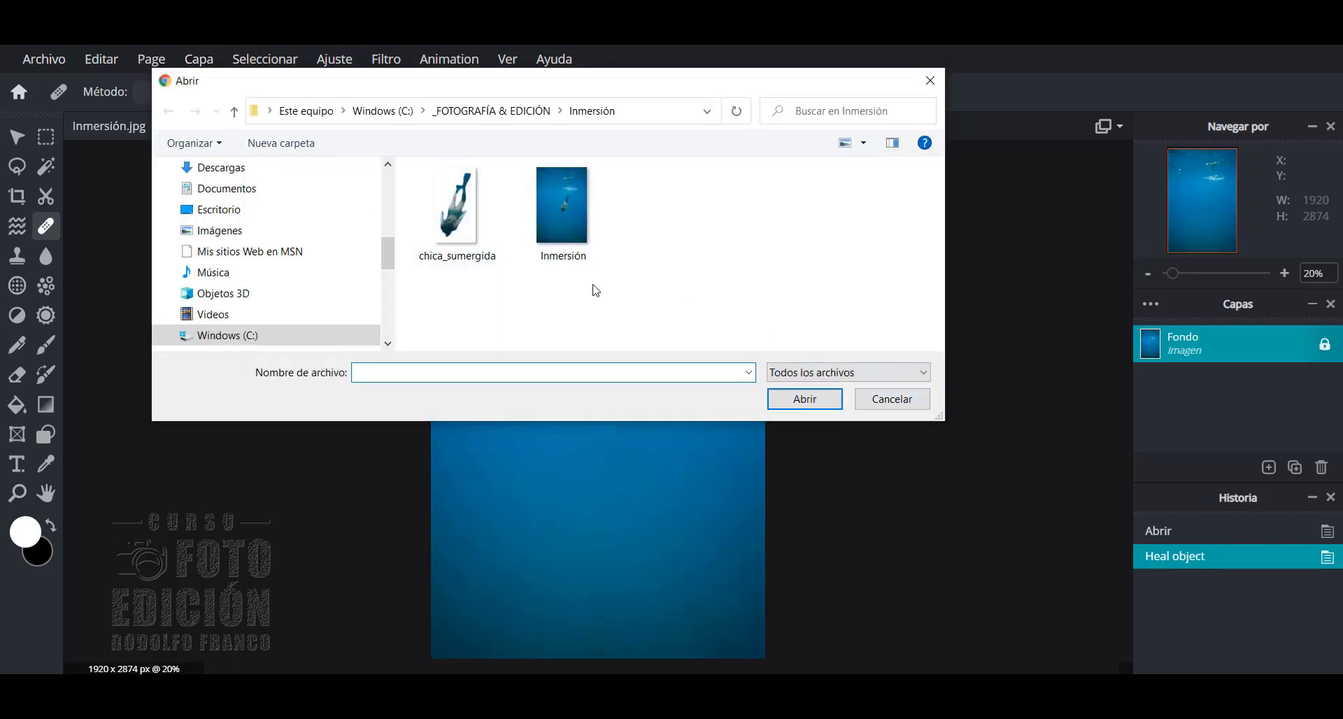
left_click(467, 241)
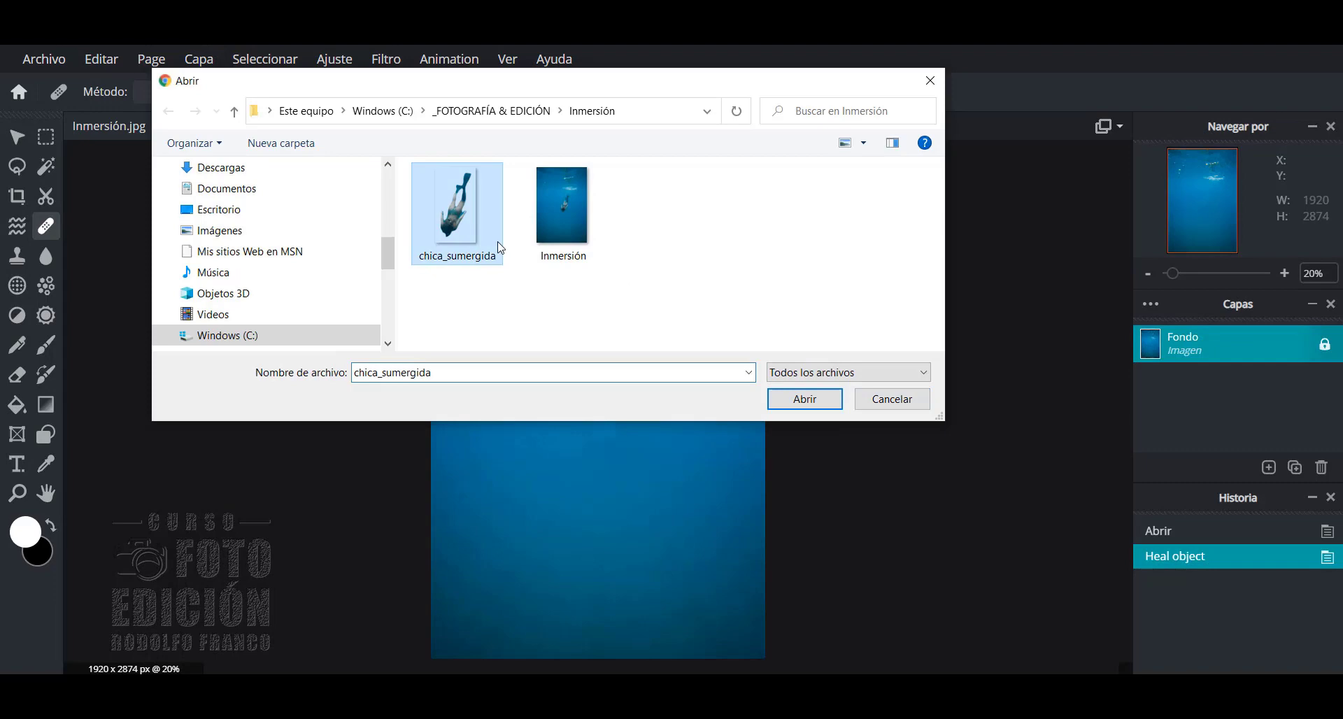
left_click(796, 405)
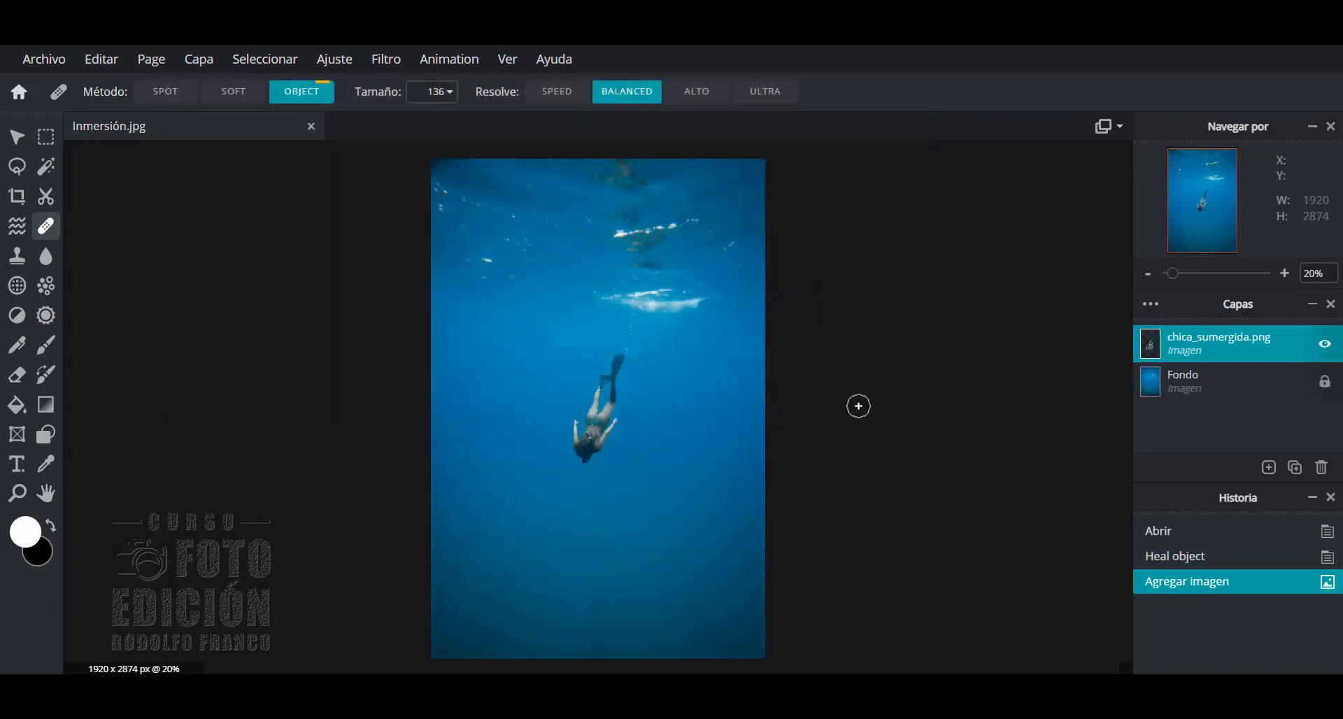
- Position the diver layer near the centre and toggle its visibility to check it
left_click(17, 137)
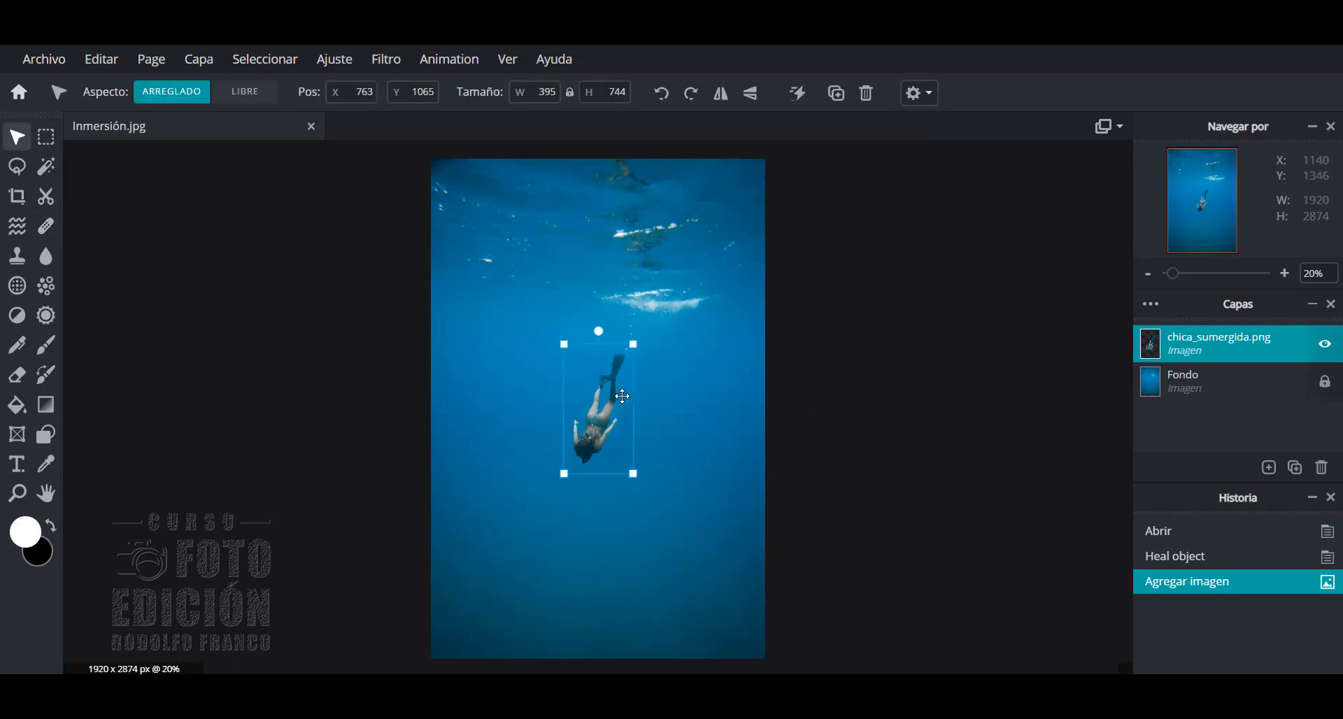
mouse_move(614, 396)
left_mouse_down()
mouse_move(630, 393)
mouse_move(629, 411)
mouse_move(630, 398)
left_mouse_up()
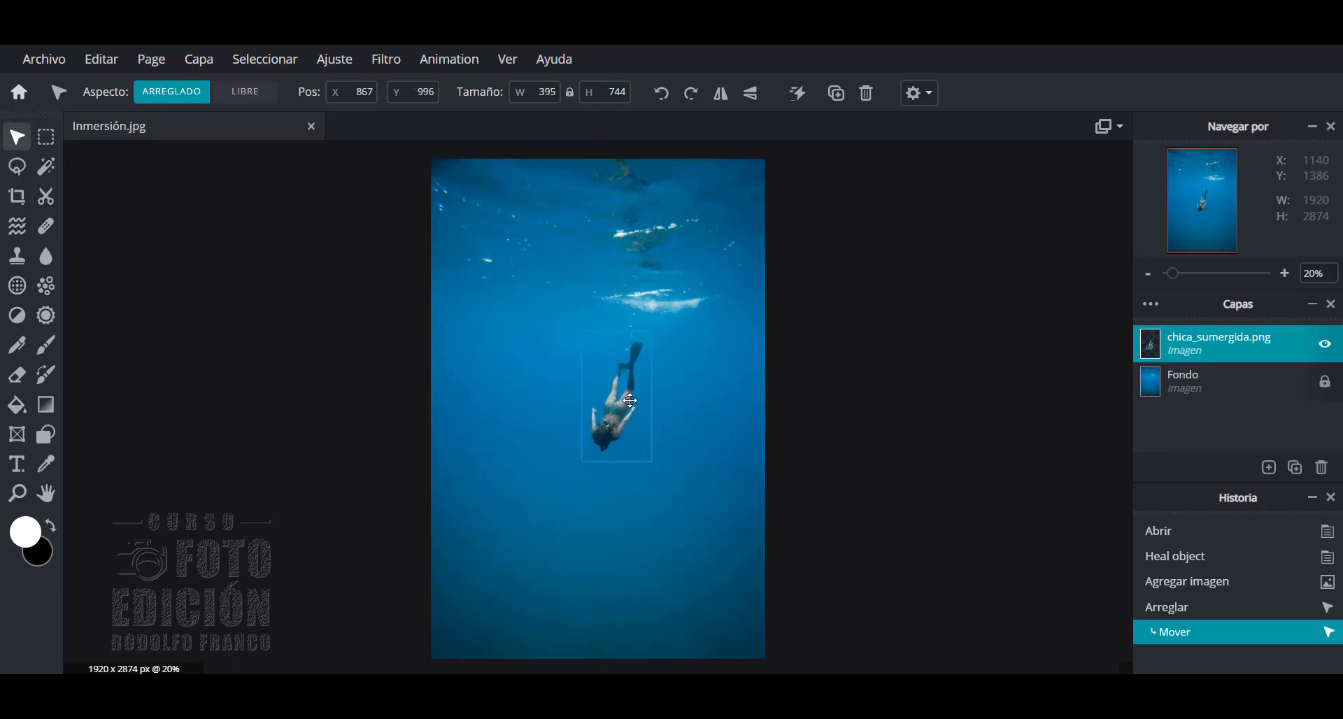
left_click_drag(630, 398, 627, 409)
left_click(804, 397)
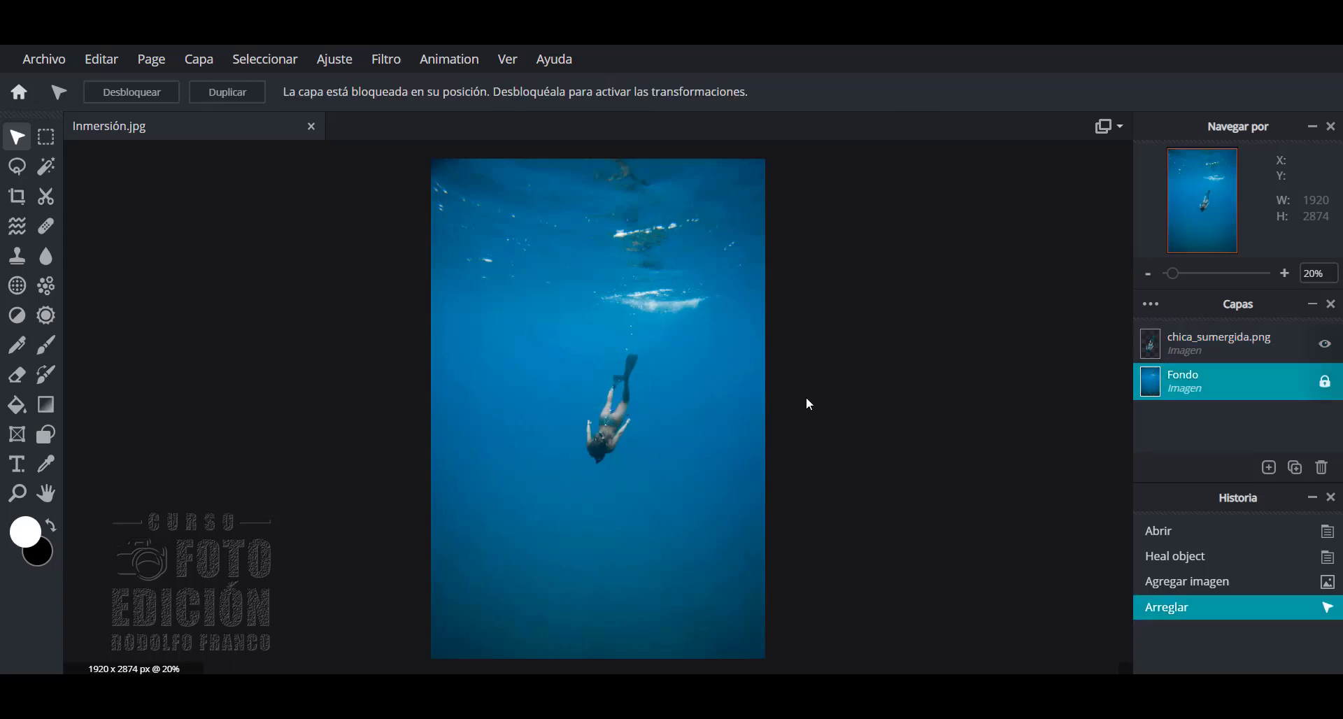
left_click(600, 410)
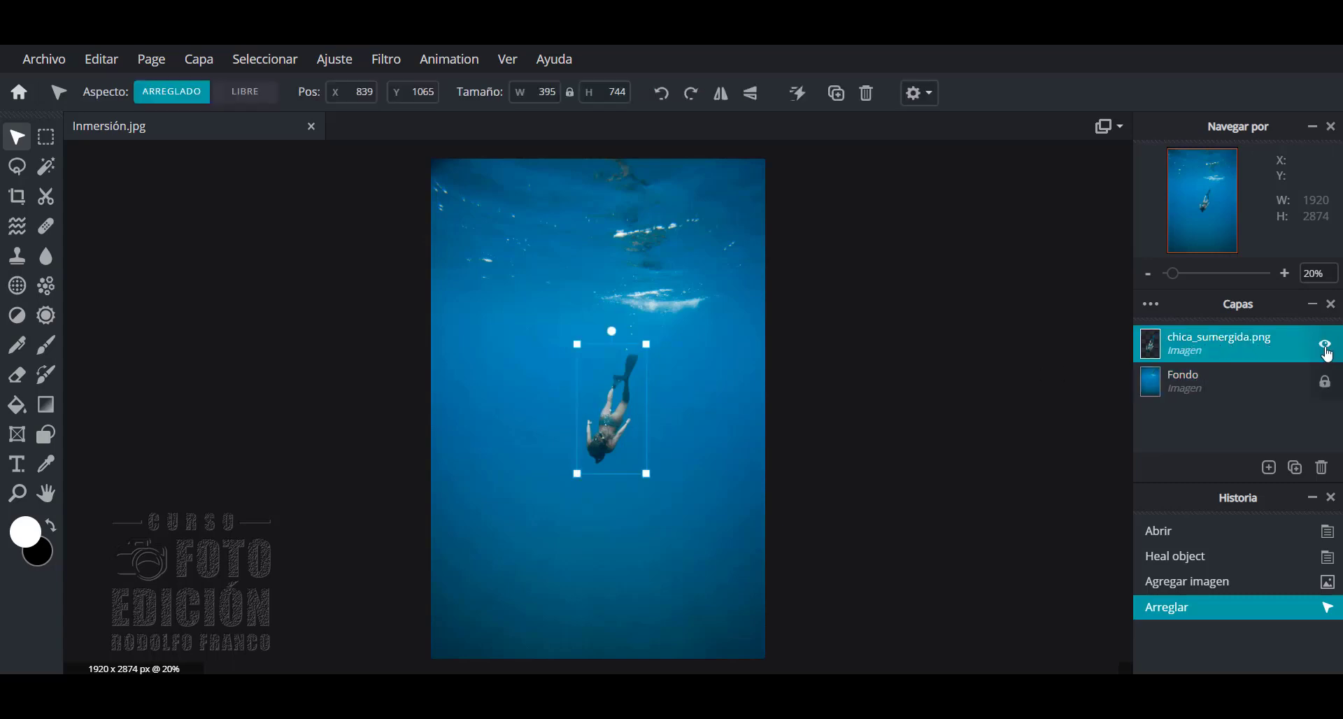
left_click(1324, 345)
left_click(1325, 345)
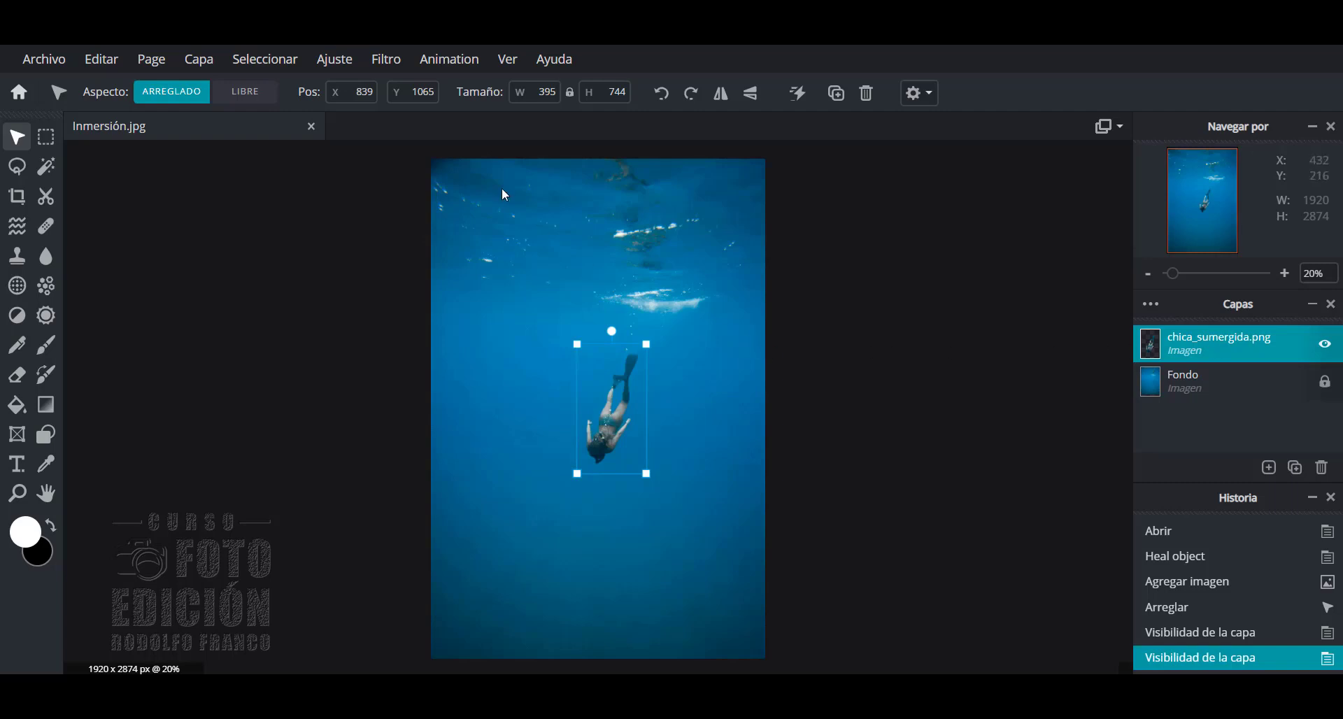
left_click(461, 67)
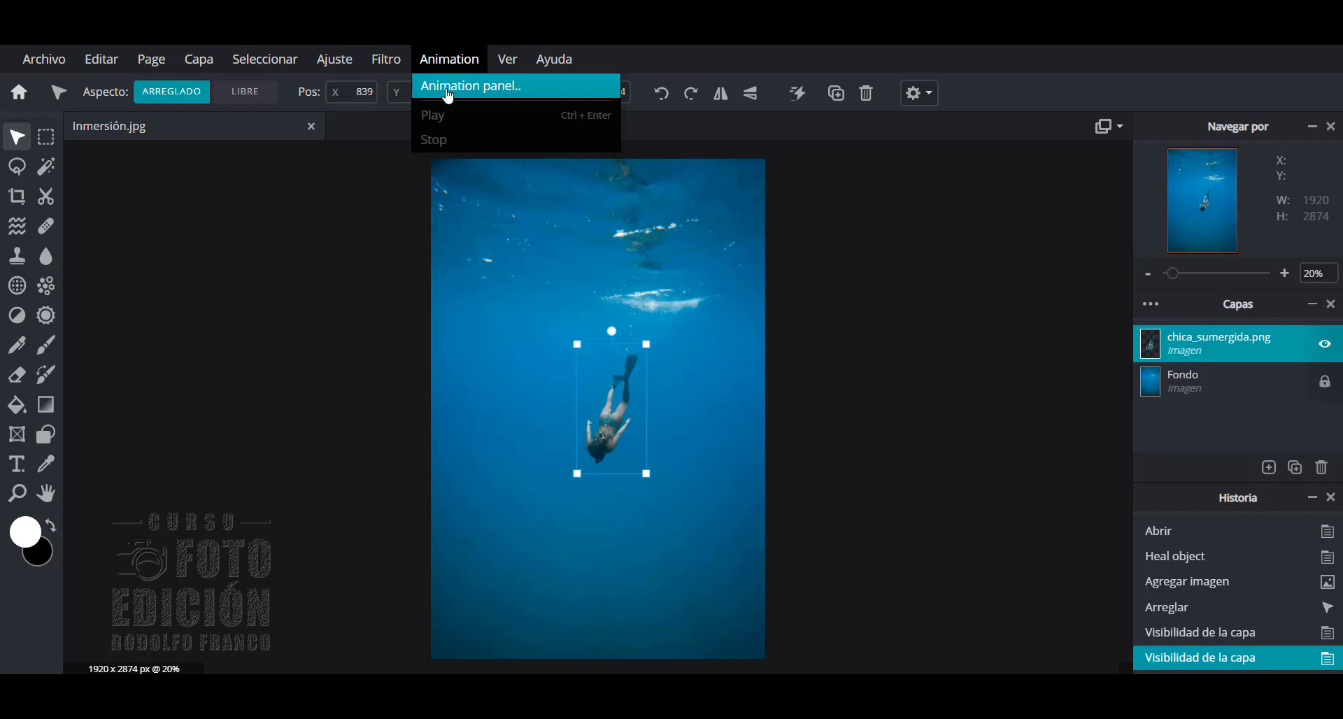
- Give the chica_sumergida layer a Sink animation at slow speed, 1.5 s long
left_click(449, 90)
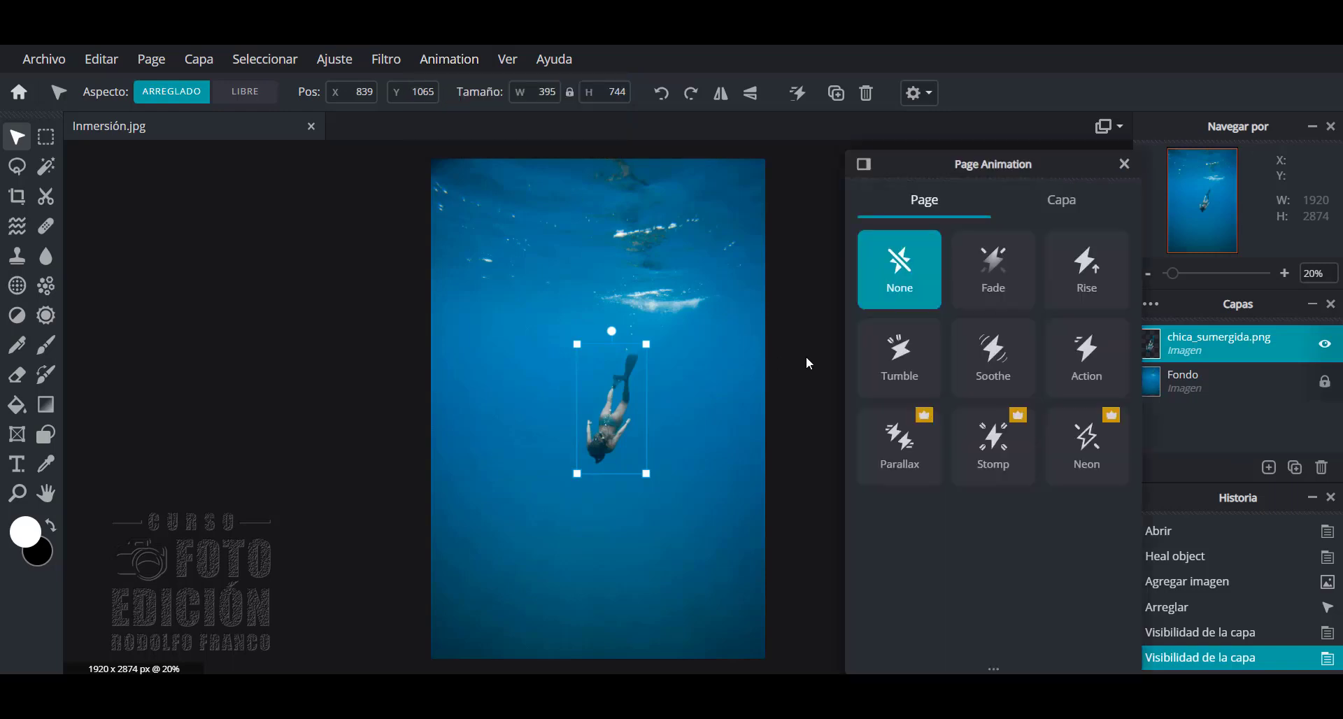
left_click(1067, 209)
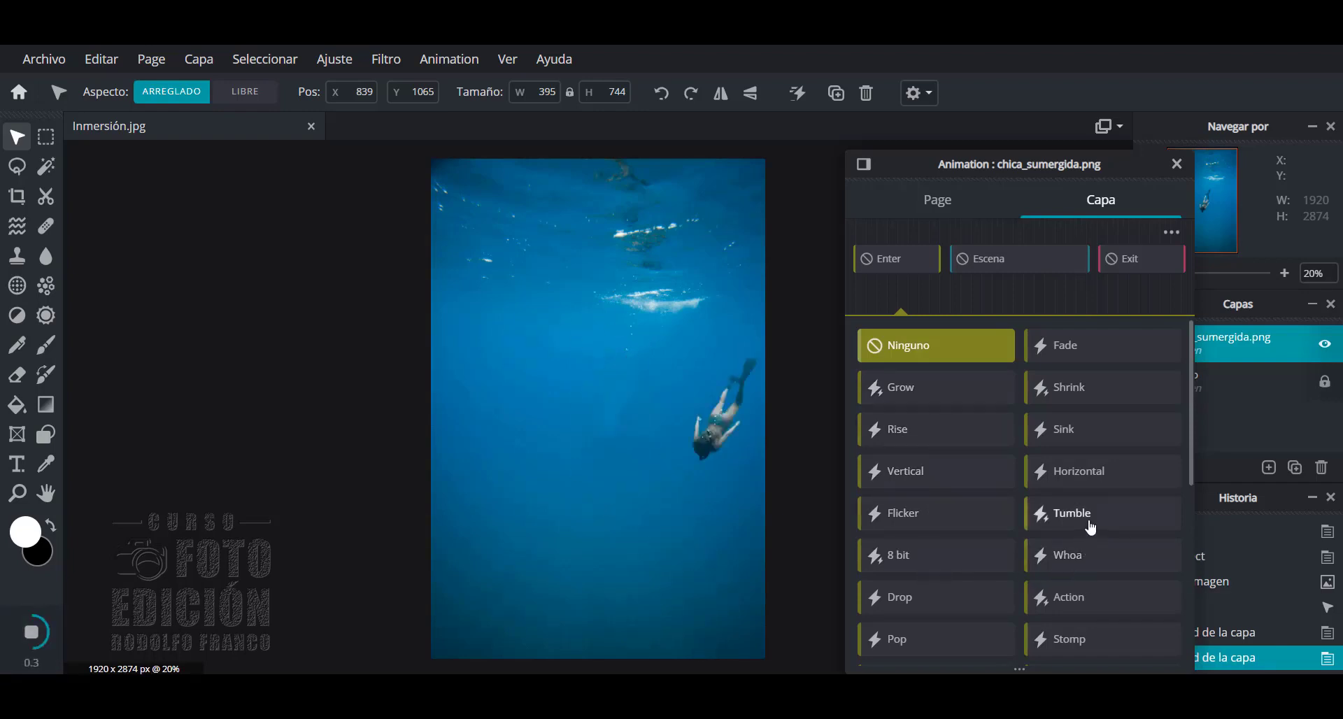
left_click(1074, 434)
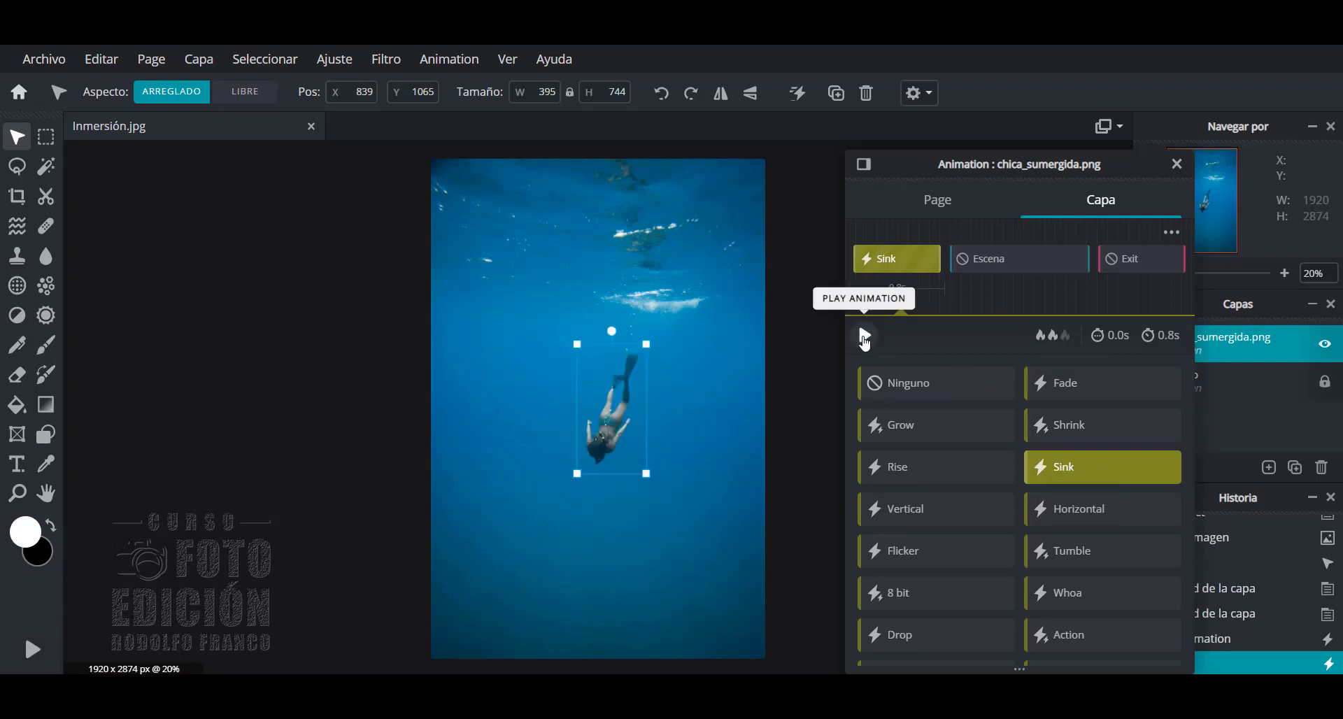
left_click(865, 337)
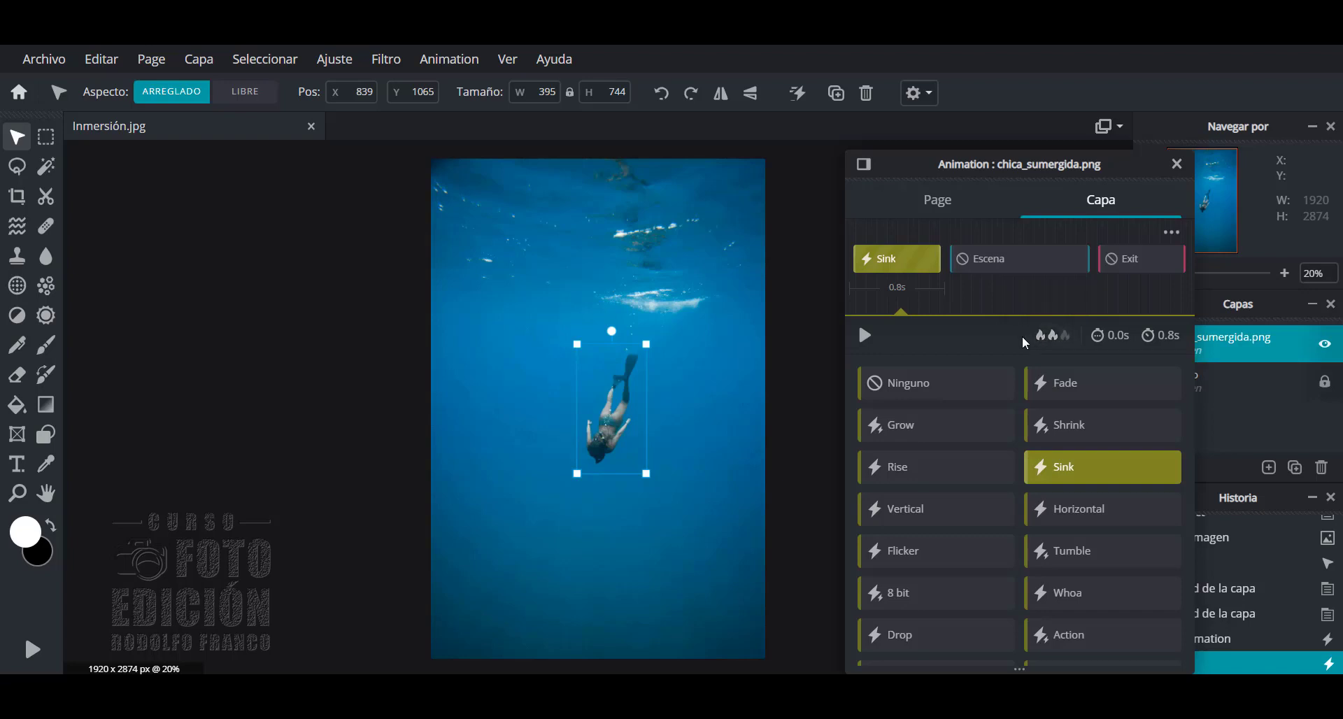
left_click(1066, 338)
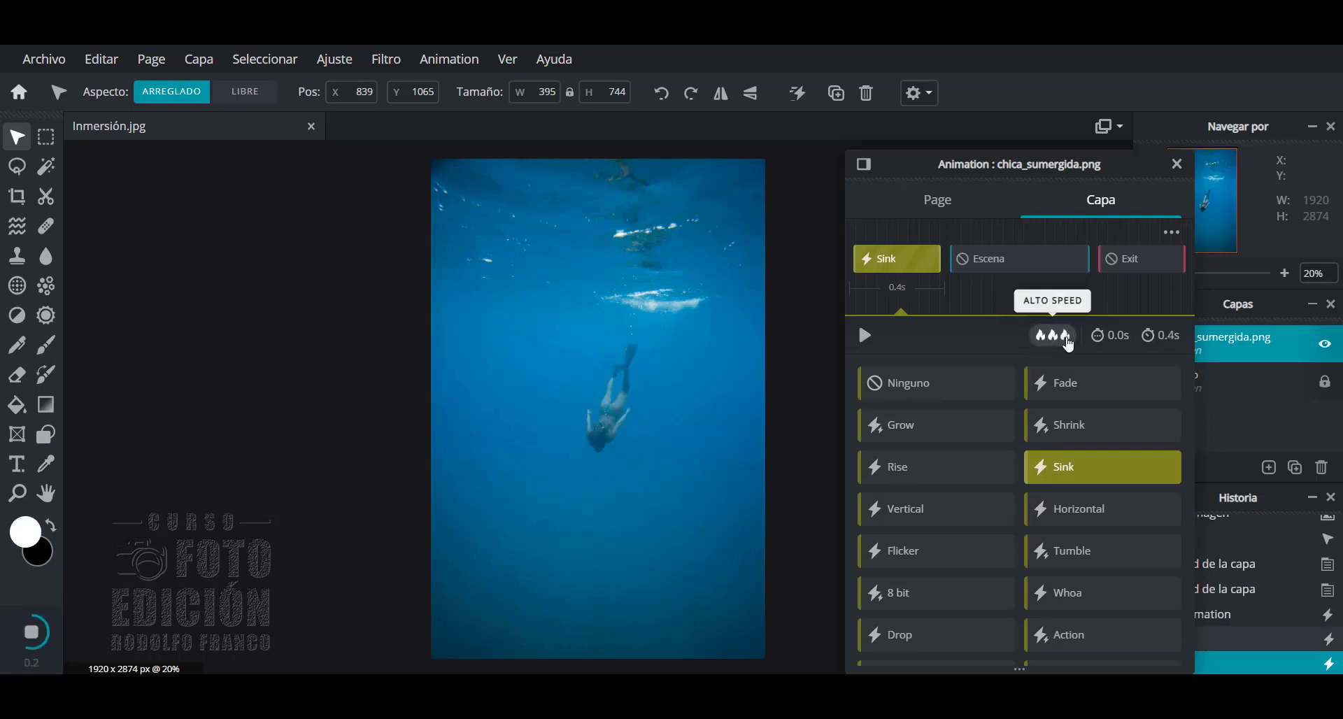
left_click(1042, 337)
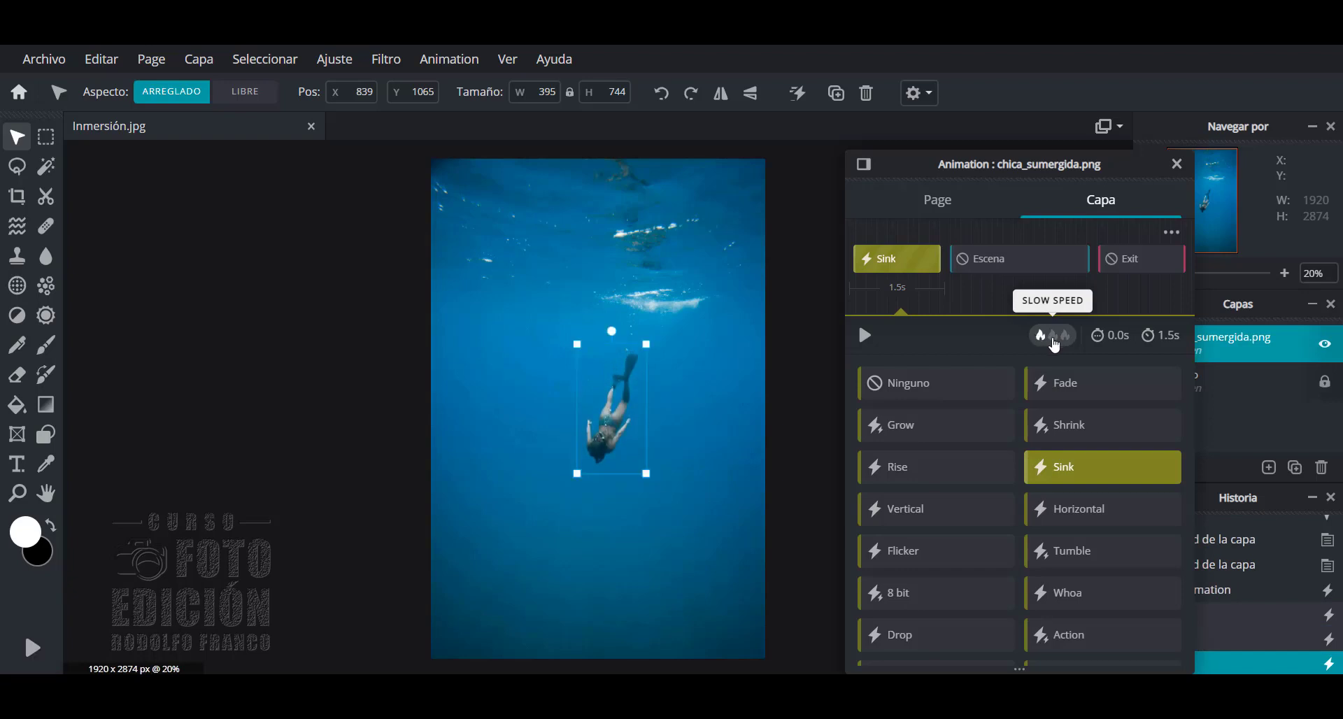
left_click(1054, 338)
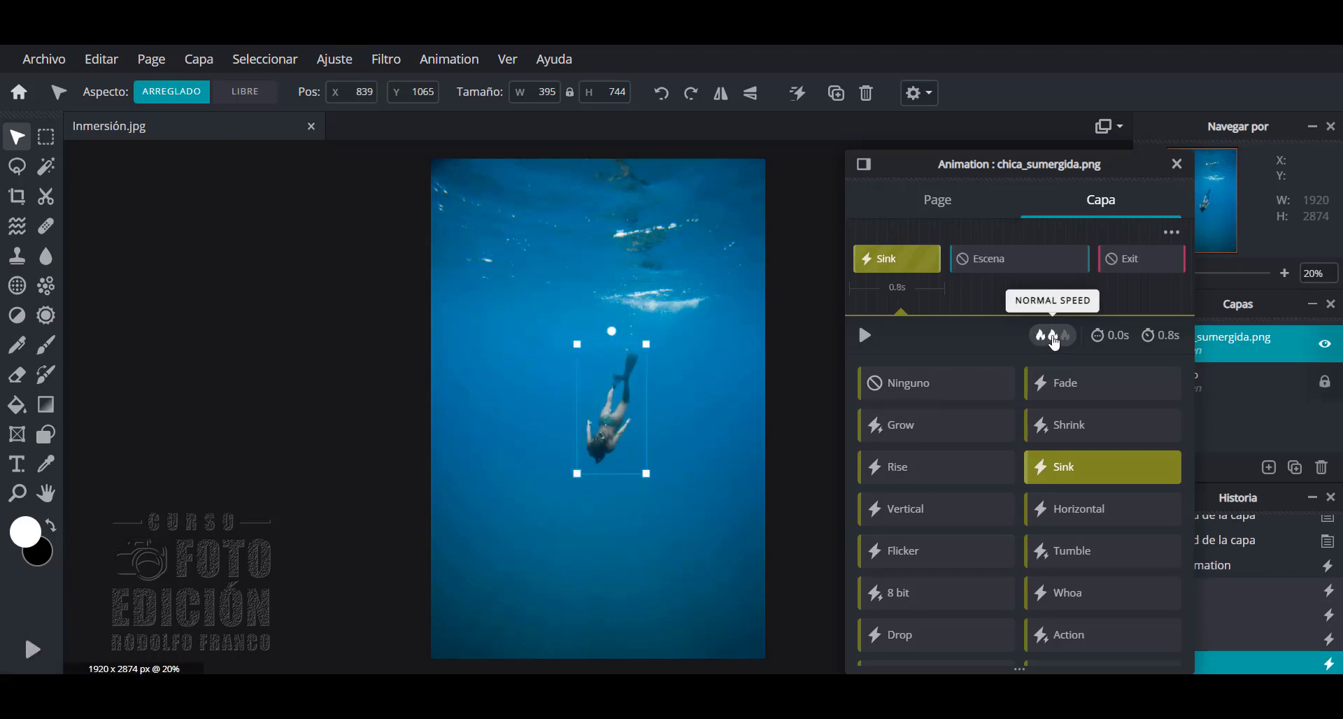
left_click(1058, 343)
left_click(1038, 341)
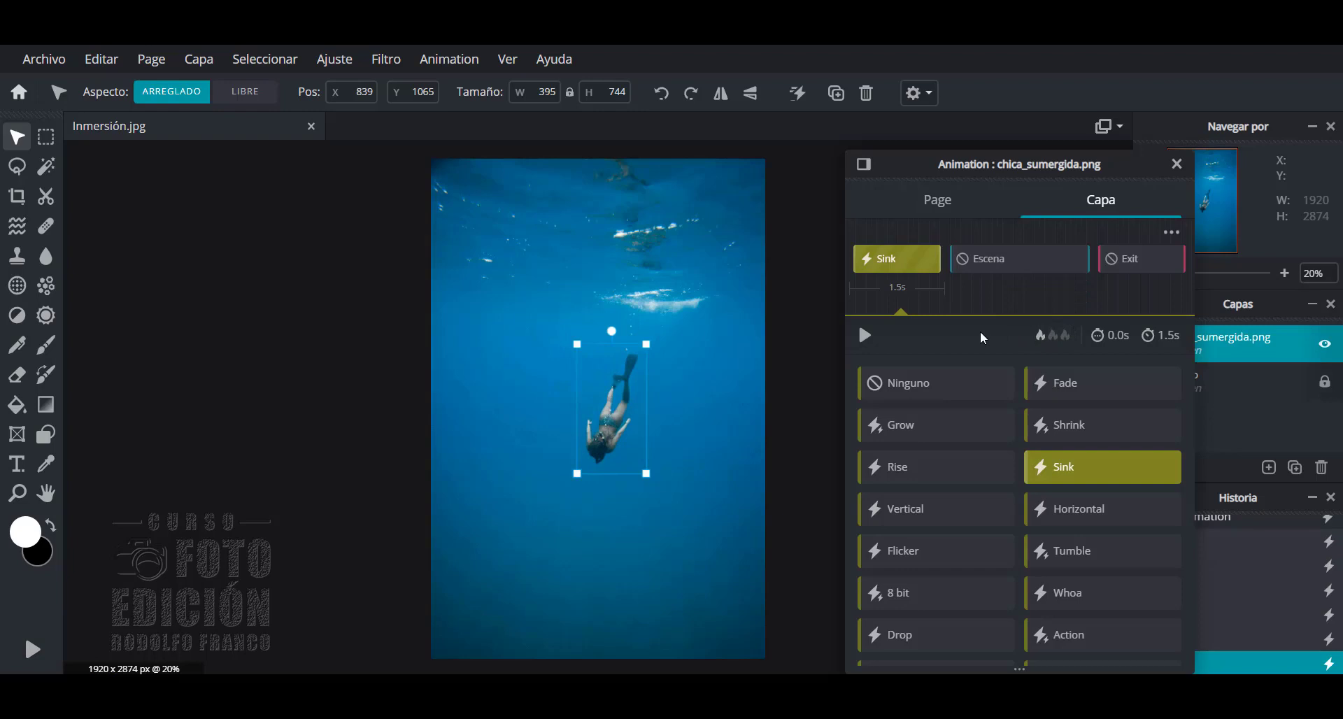
left_click(1176, 163)
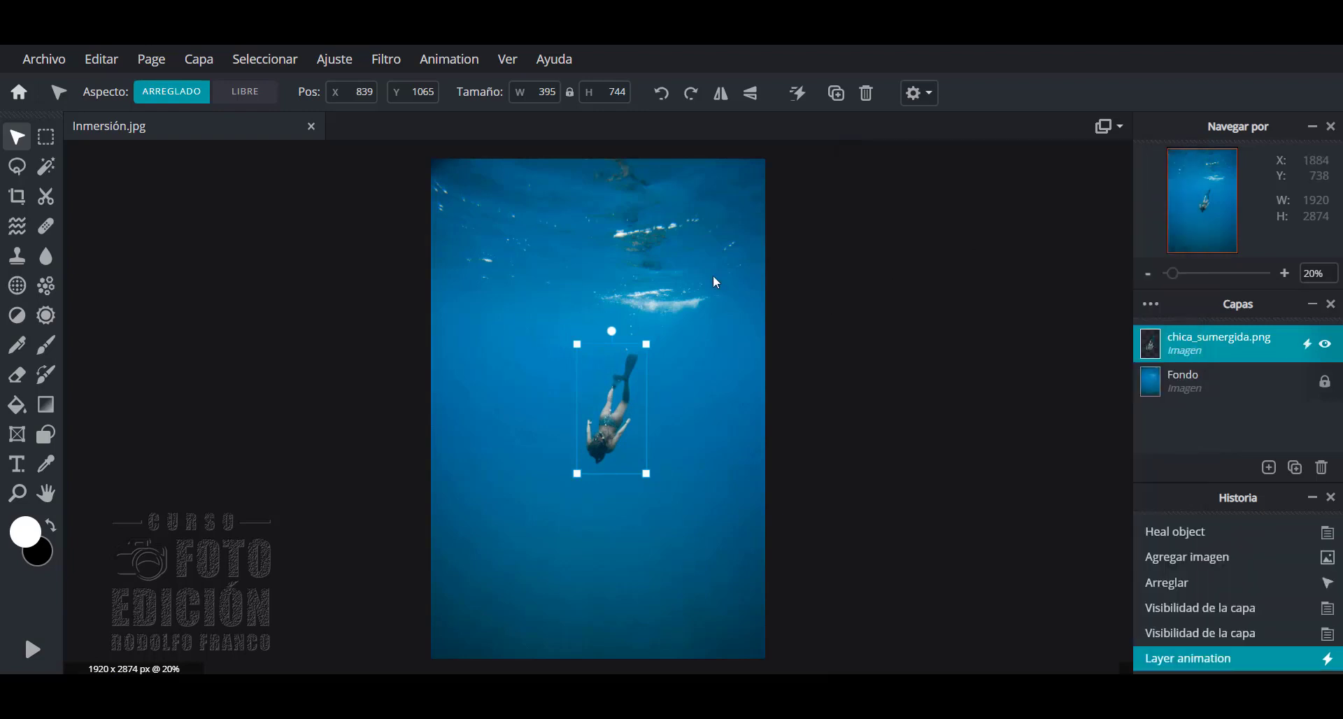
left_click(459, 67)
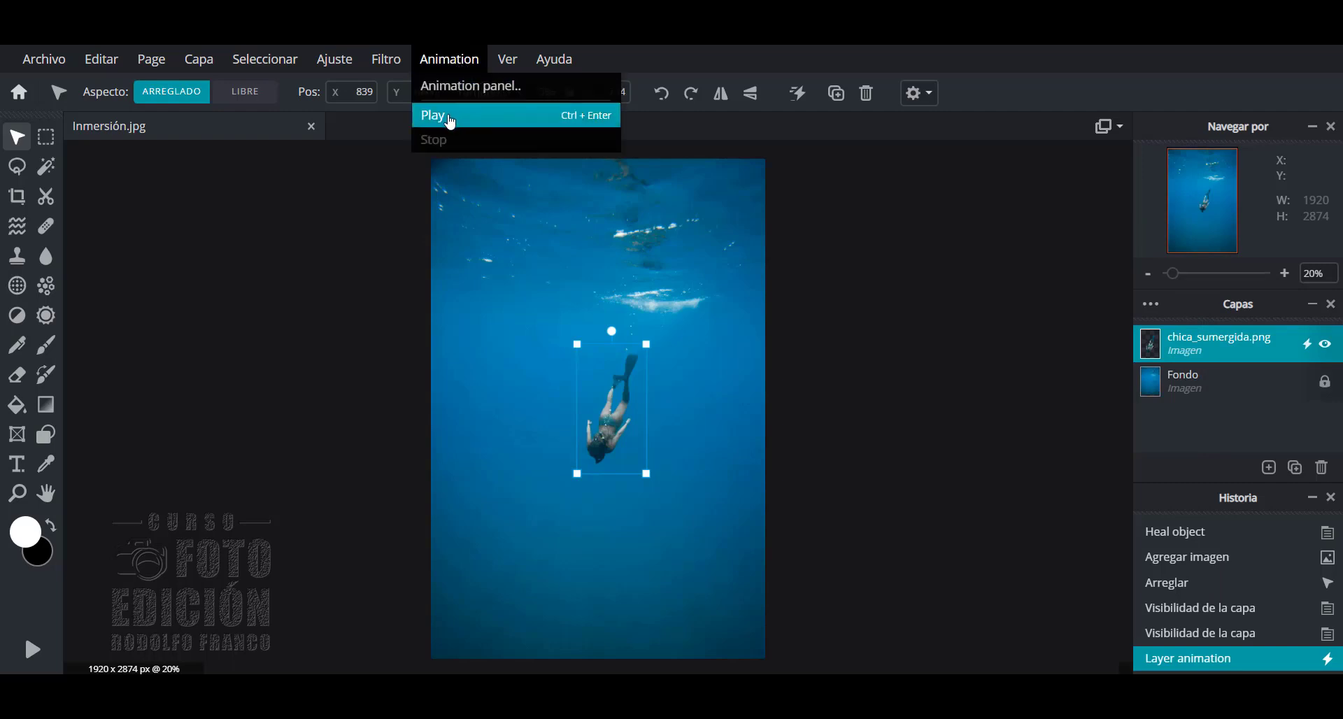
left_click(451, 123)
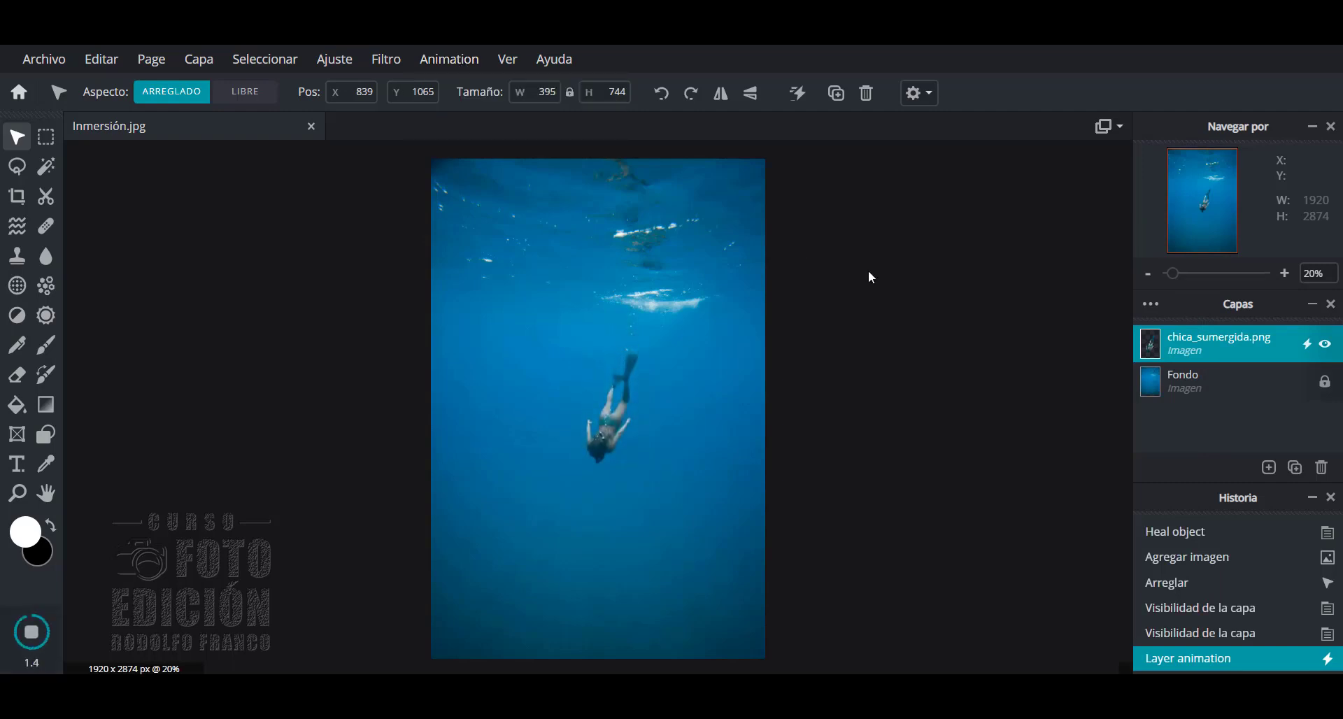
left_click(453, 60)
left_click(455, 119)
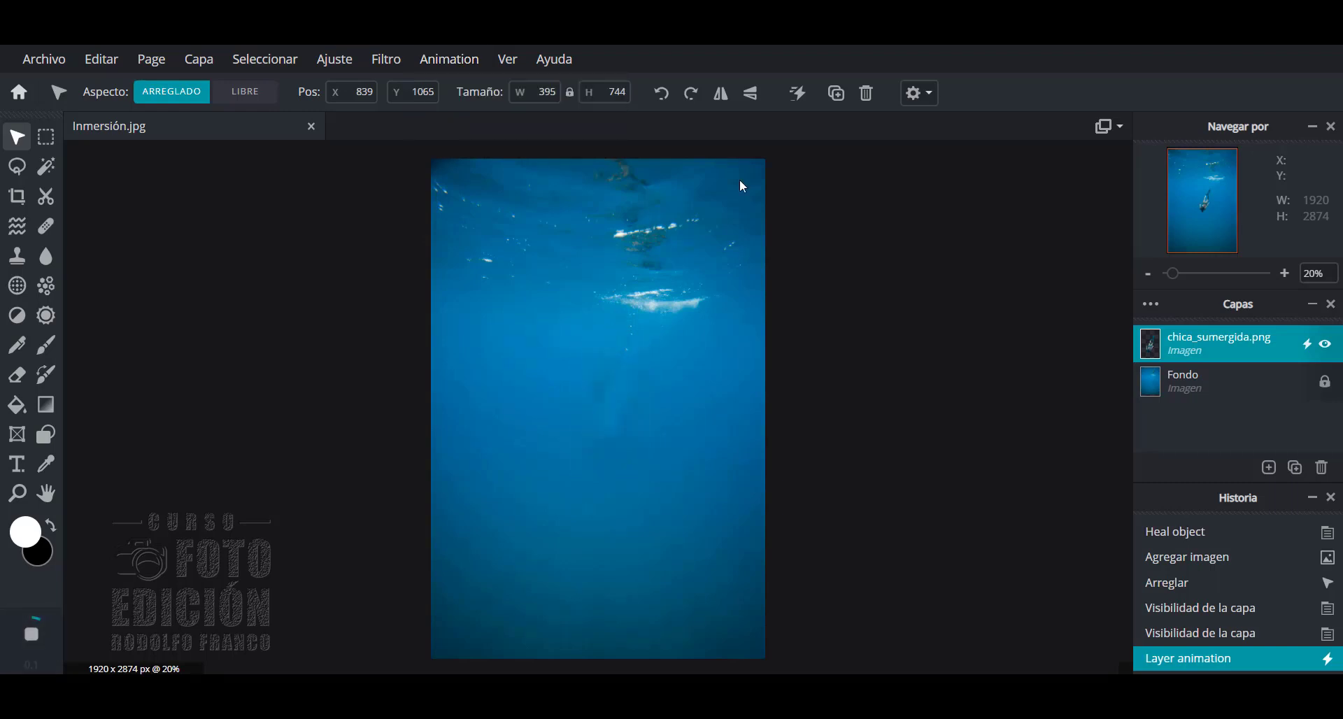
left_click(454, 60)
left_click(463, 123)
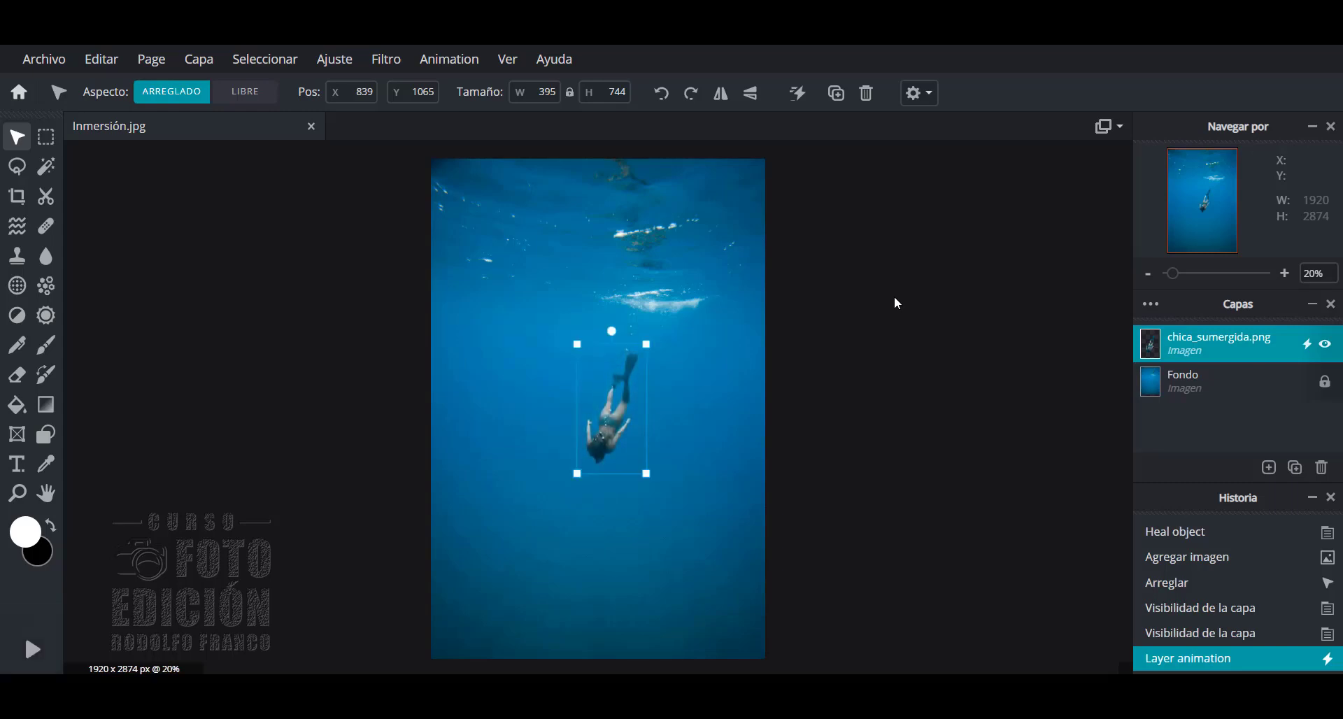
left_click(448, 60)
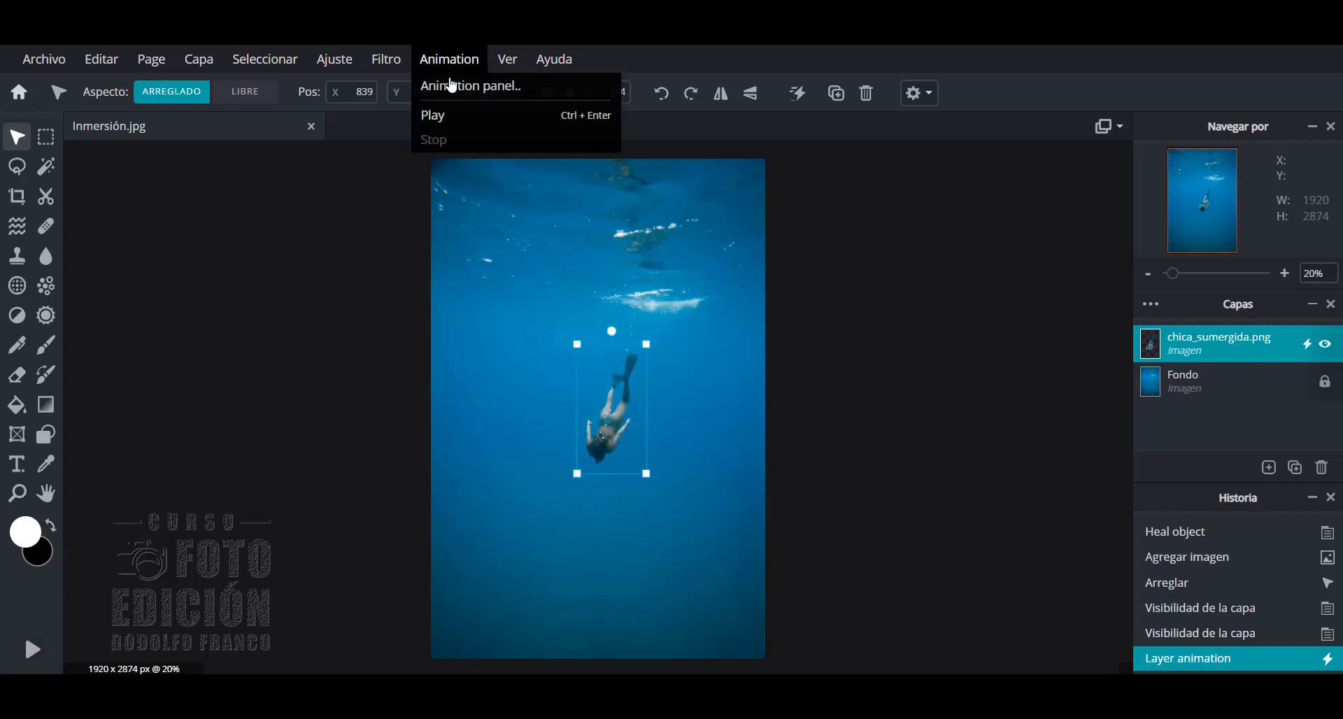
left_click(485, 125)
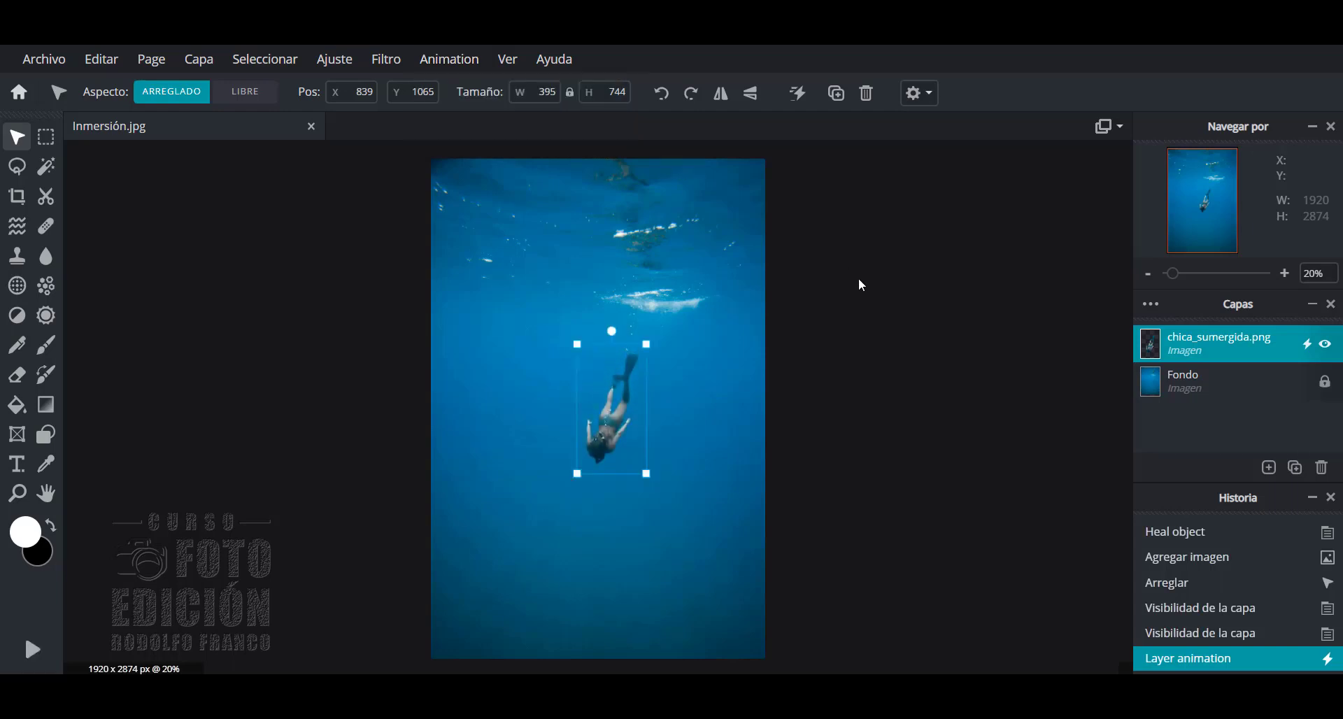
left_click(53, 61)
left_click(73, 216)
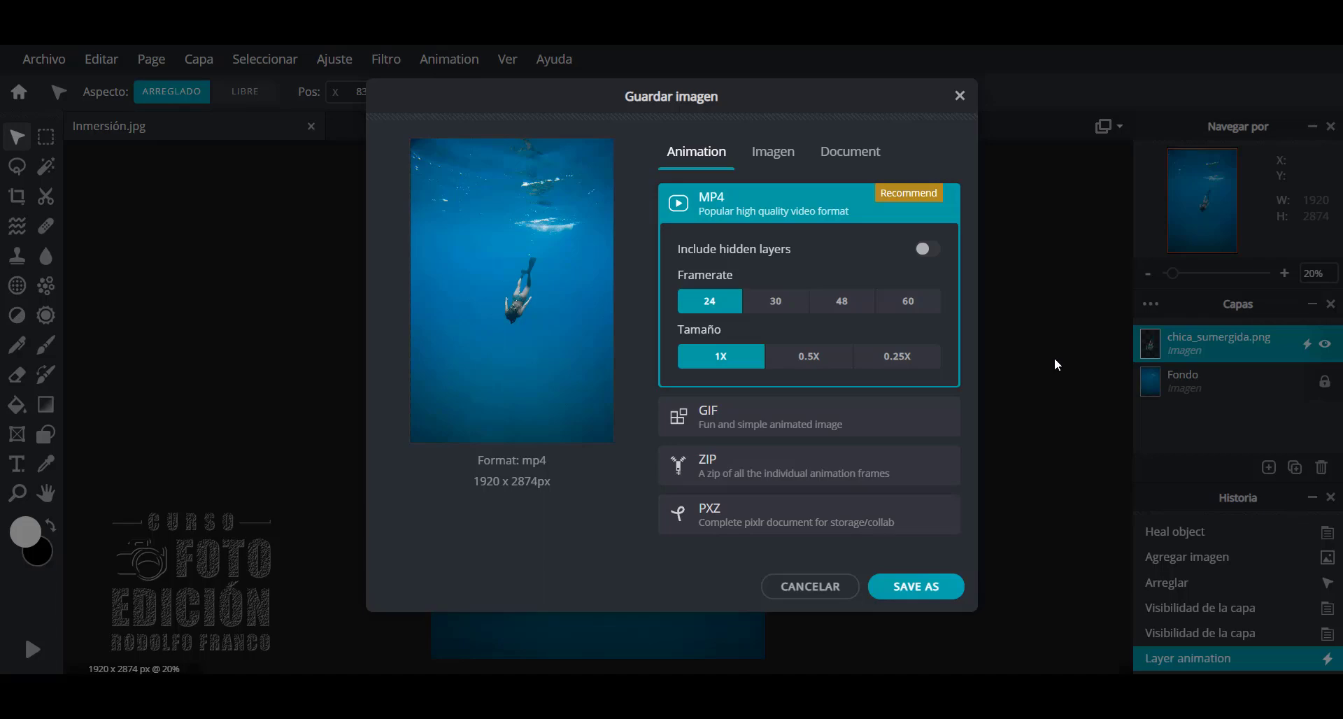
left_click(824, 589)
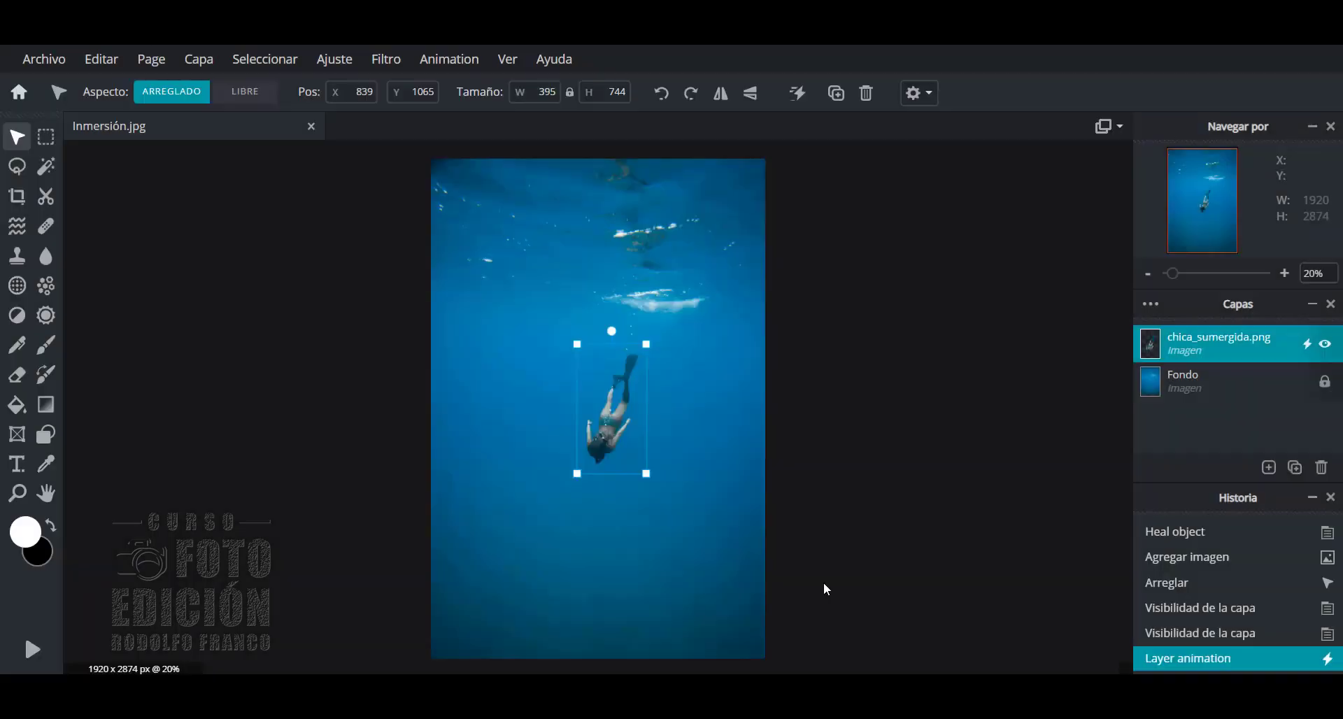
left_click(807, 356)
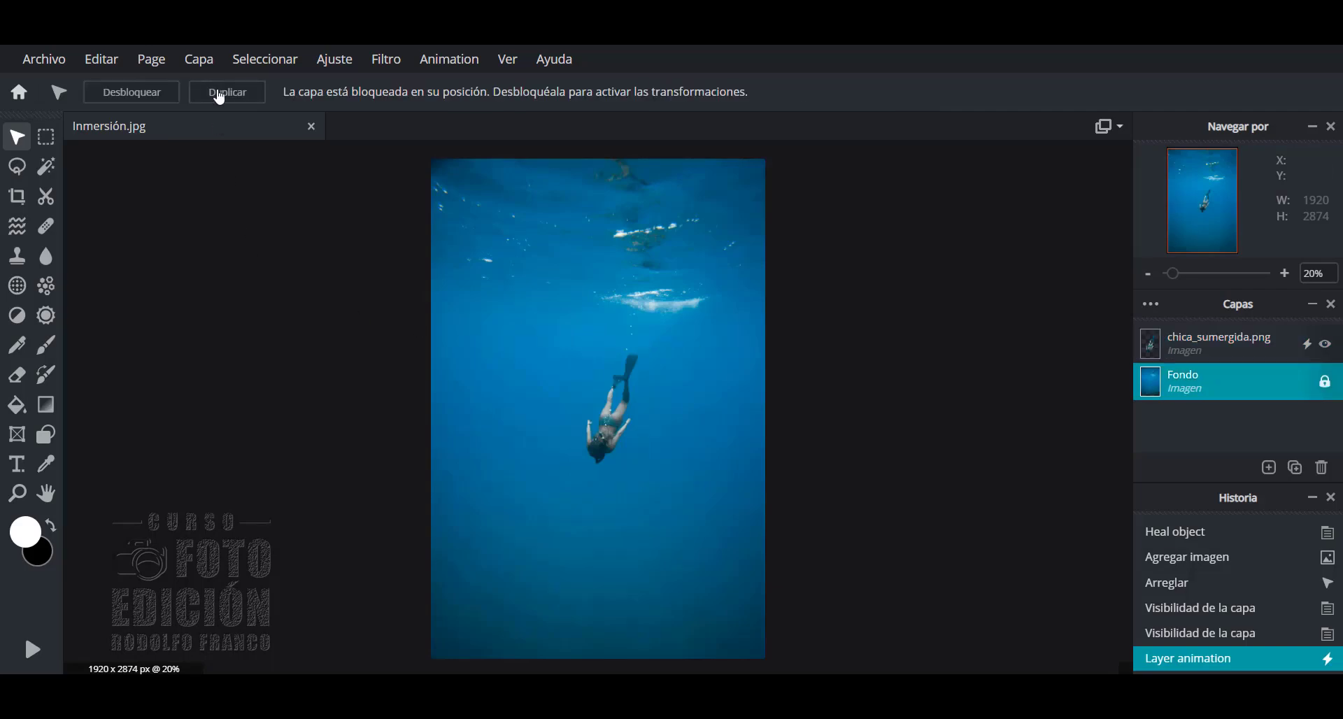
- Add Tiburon.png from _FOTOGRAFÍA & EDICIÓN > extra as a new layer
left_click(206, 68)
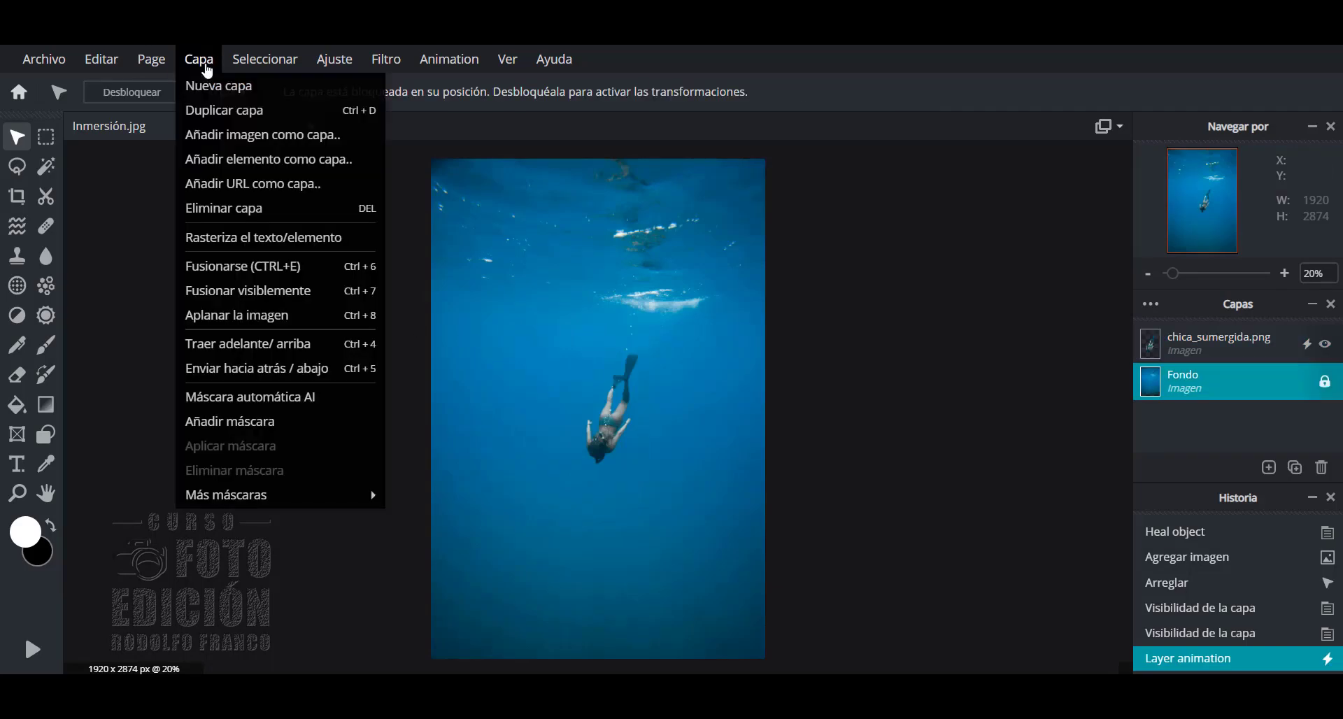
left_click(242, 135)
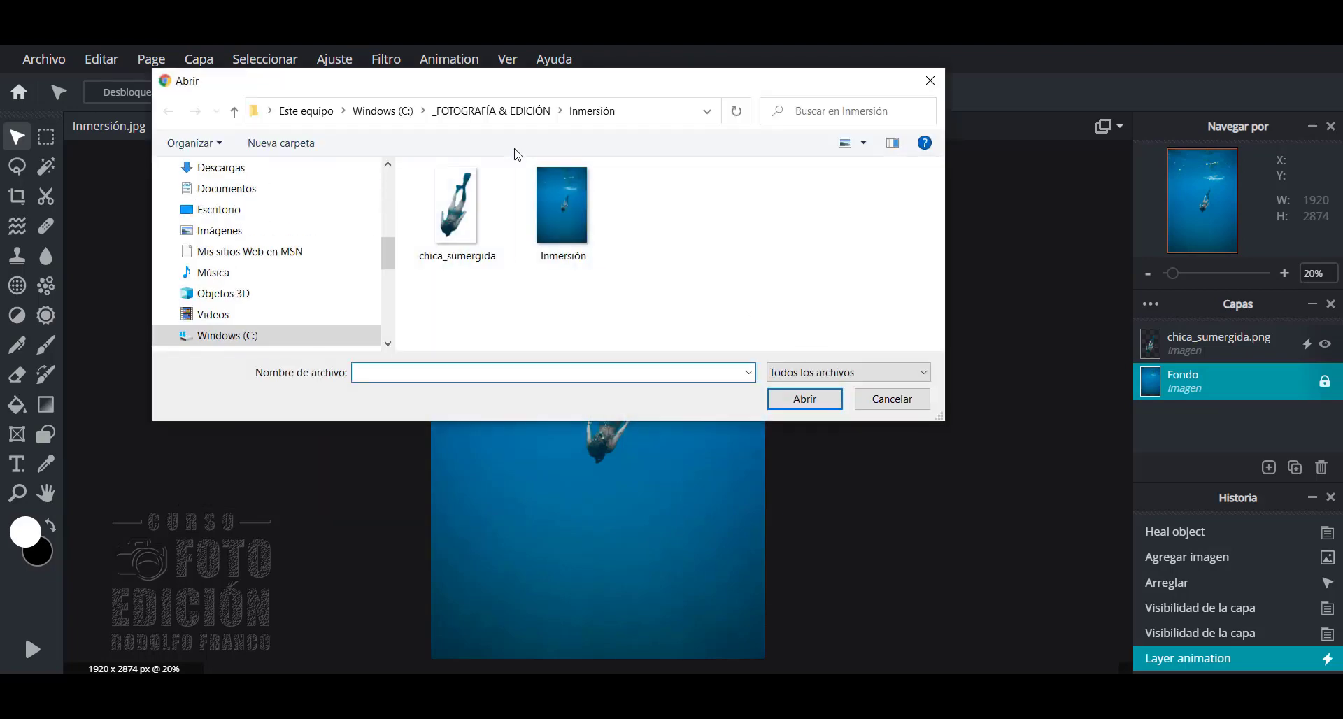
left_click(512, 113)
scroll(556, 249, "up", 1)
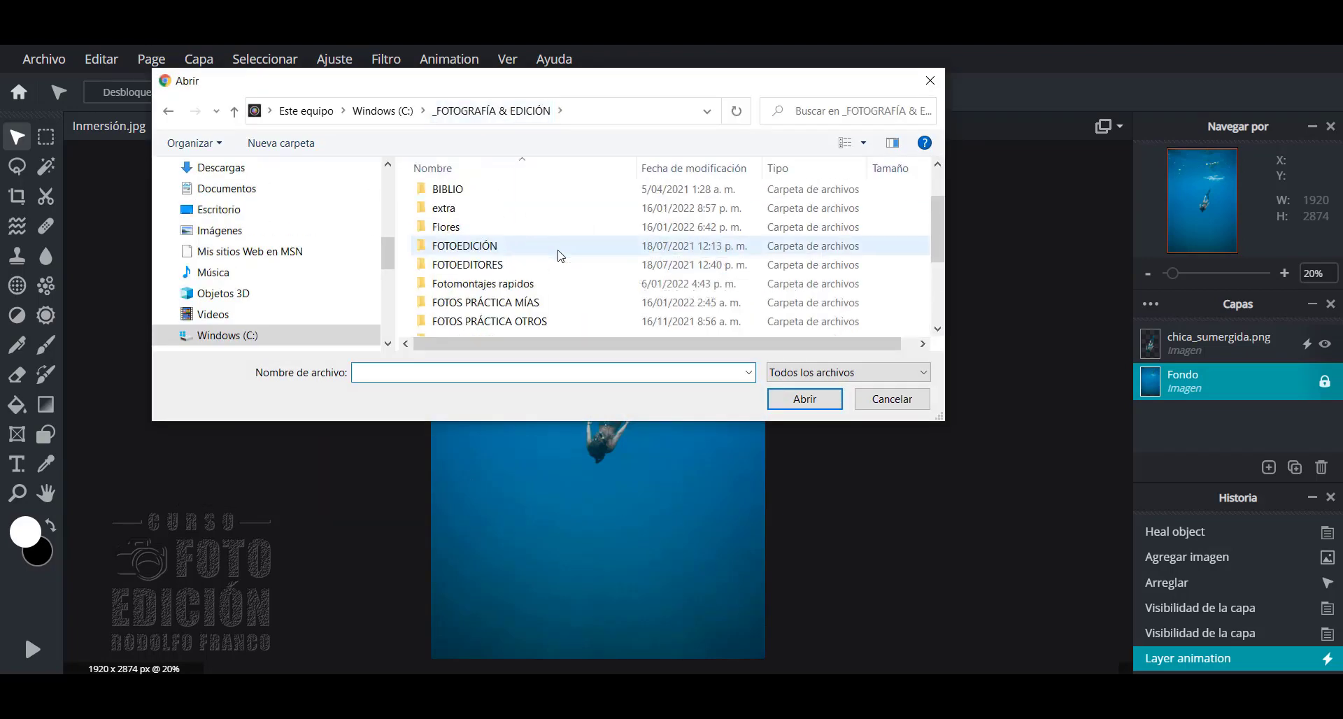
double_click(476, 210)
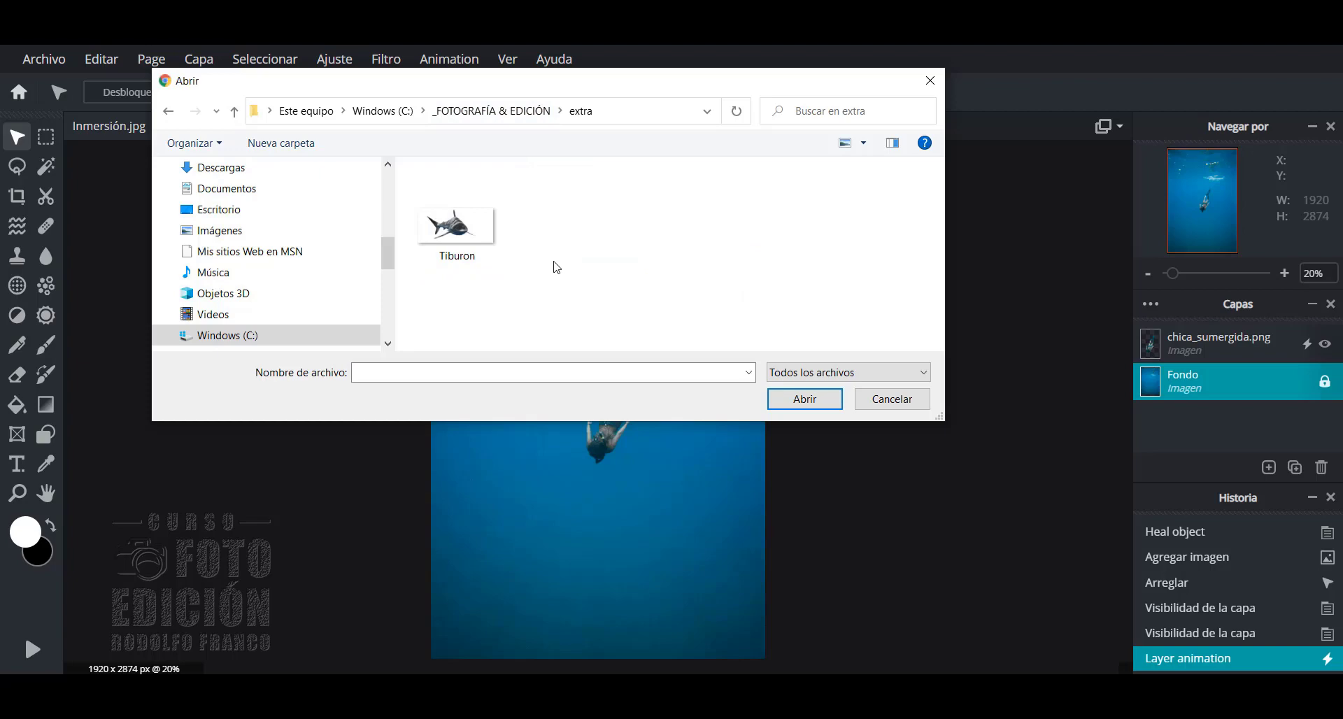
left_click(477, 238)
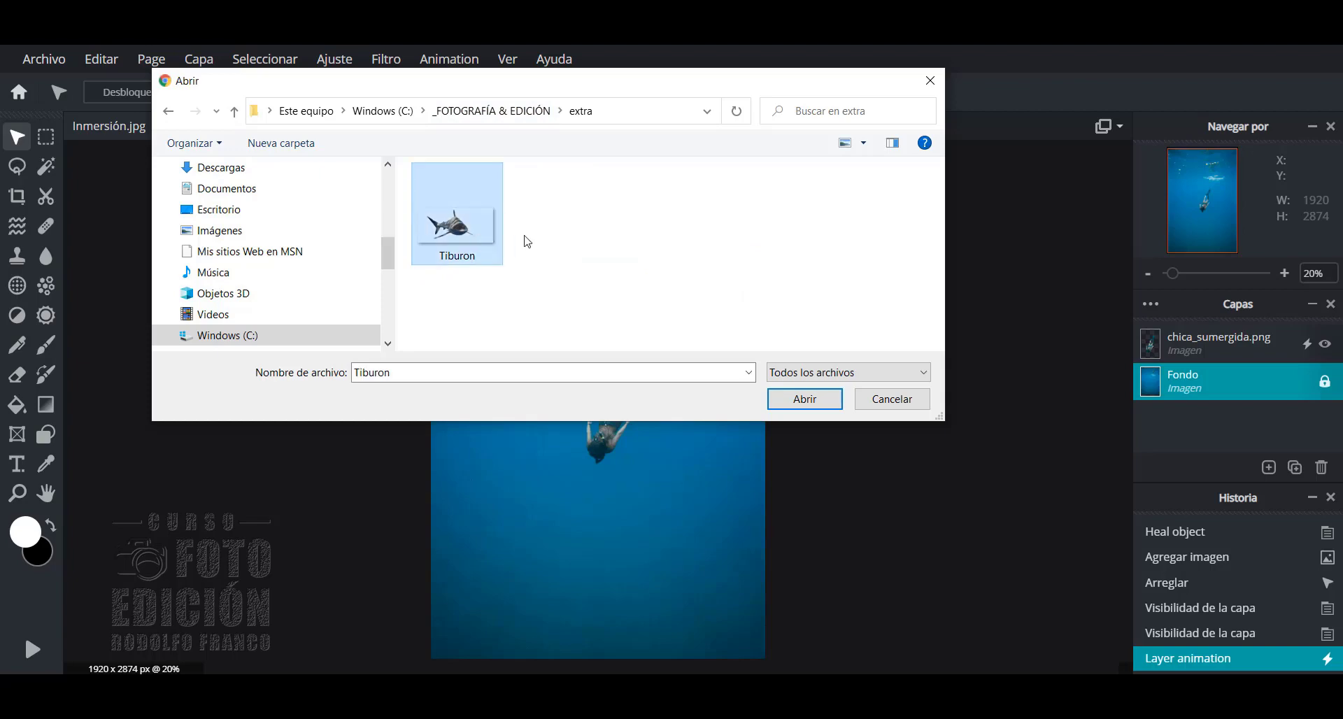
left_click(793, 398)
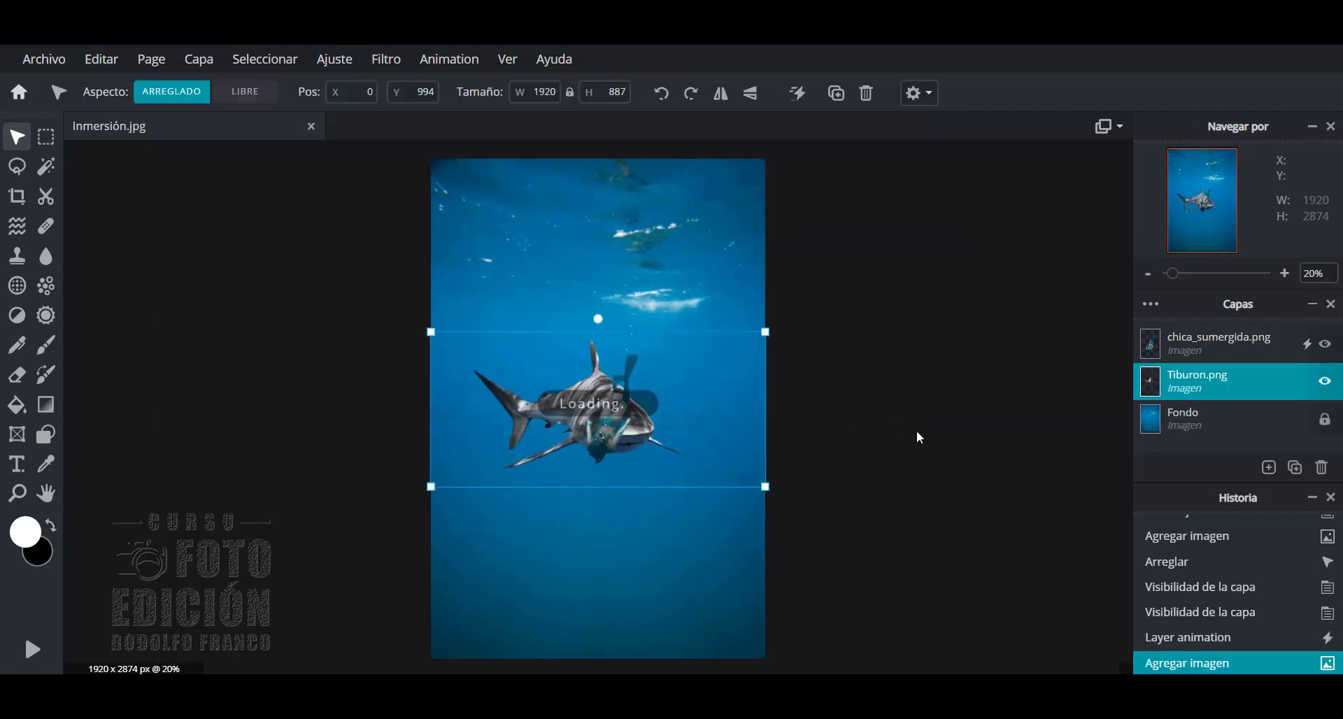
- Scale the shark to 1148×530 below the diver layer and place it at 249, 1121
mouse_move(765, 332)
left_mouse_down()
mouse_move(631, 394)
mouse_move(582, 382)
left_mouse_up()
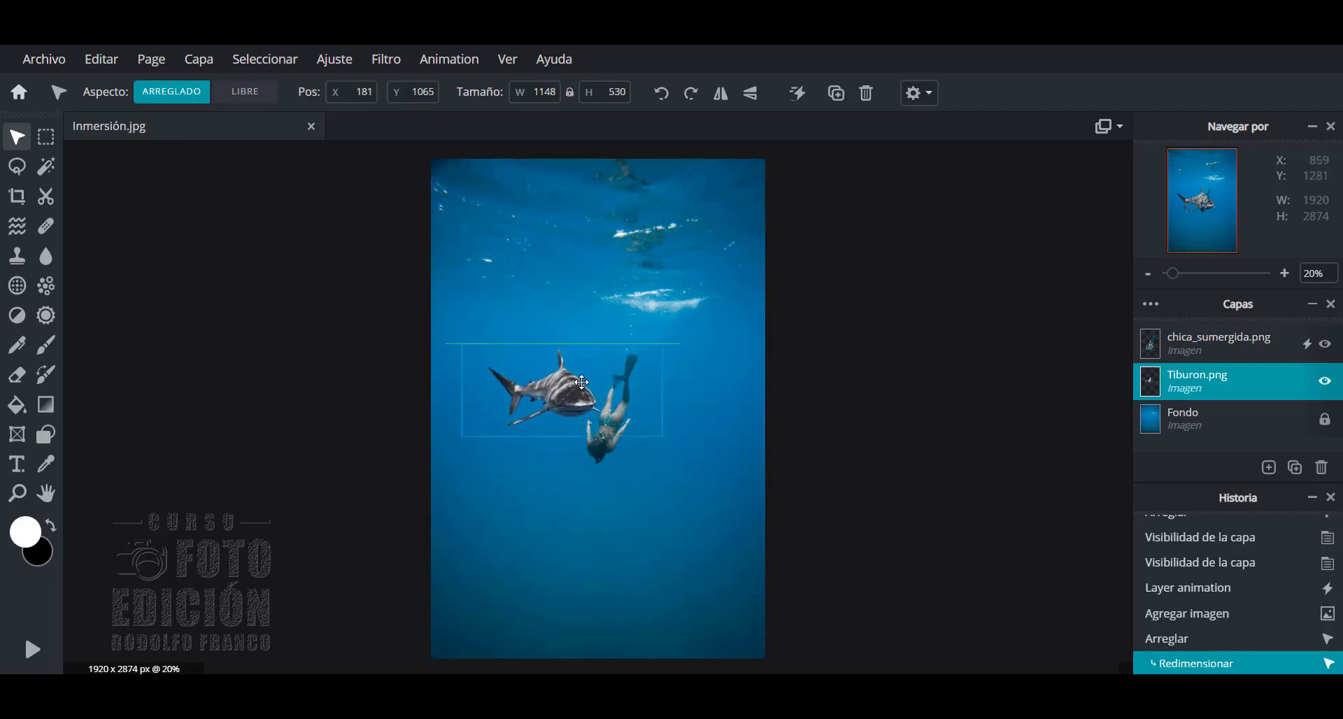
left_click_drag(1231, 381, 1227, 339)
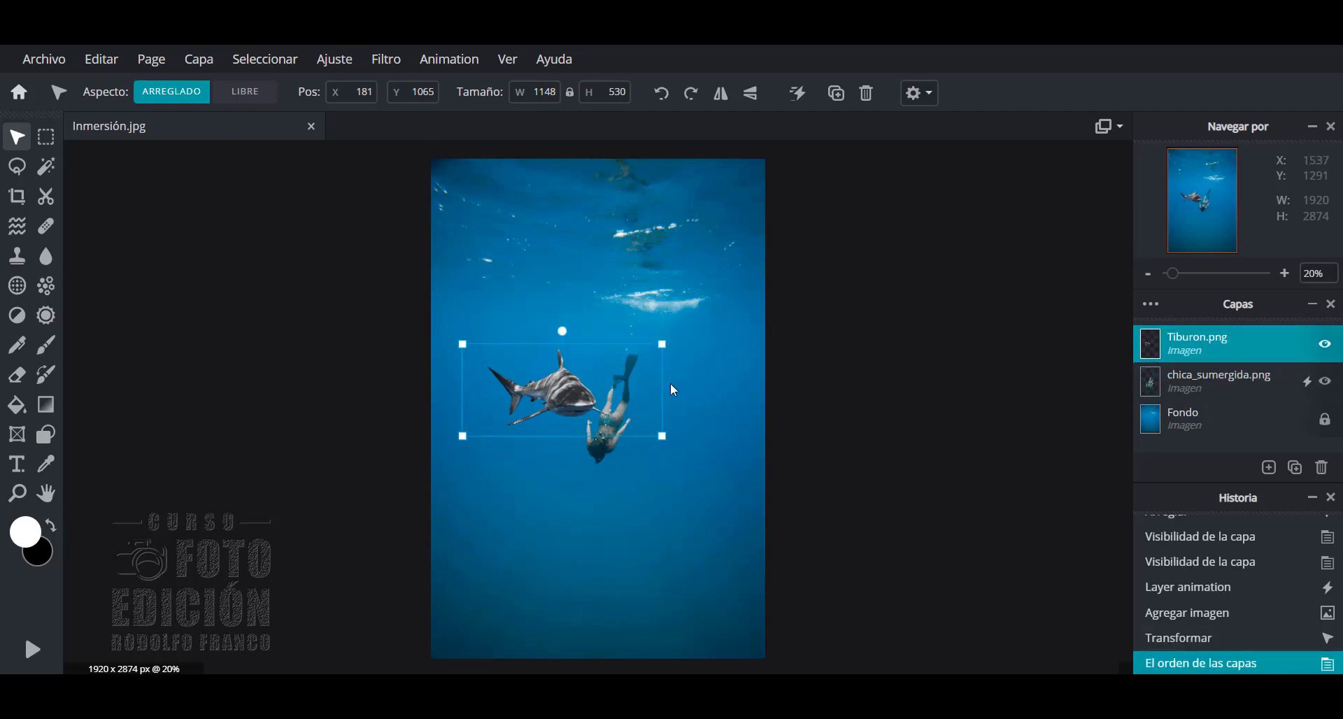
left_click_drag(575, 396, 582, 396)
left_click_drag(1232, 363, 1203, 378)
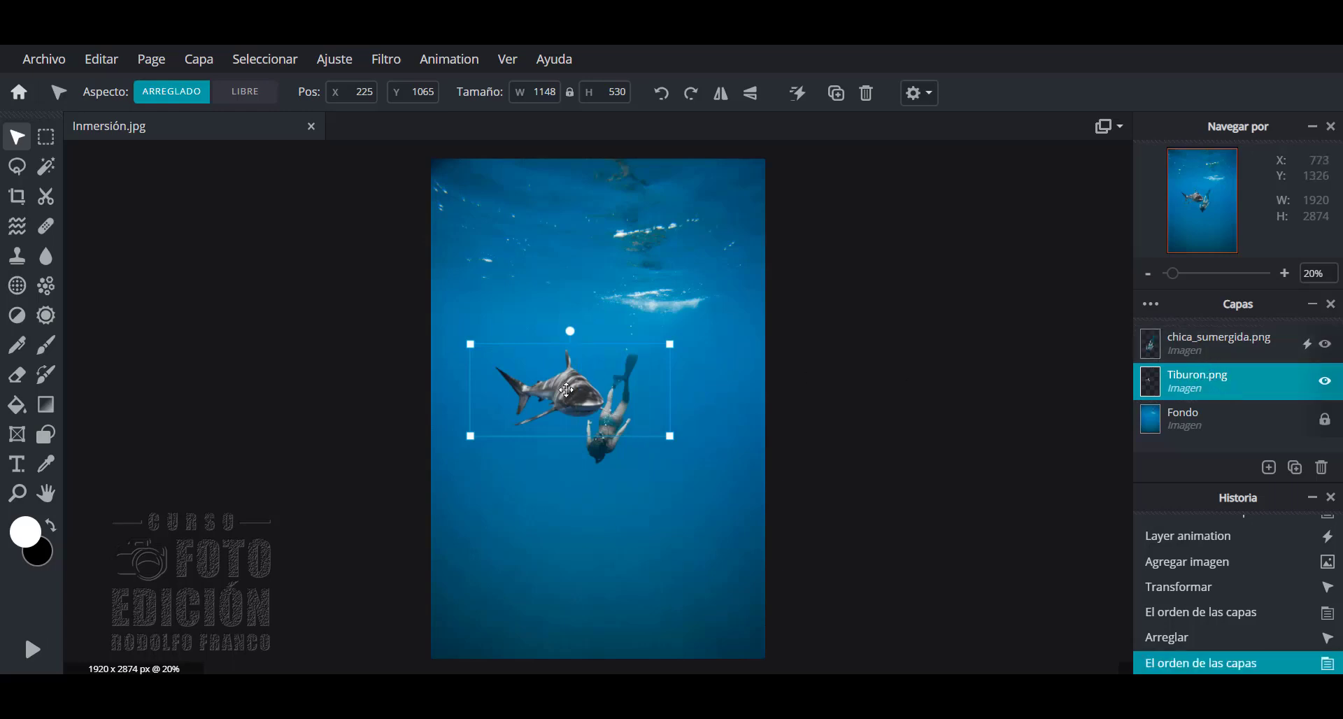
left_click_drag(568, 393, 571, 399)
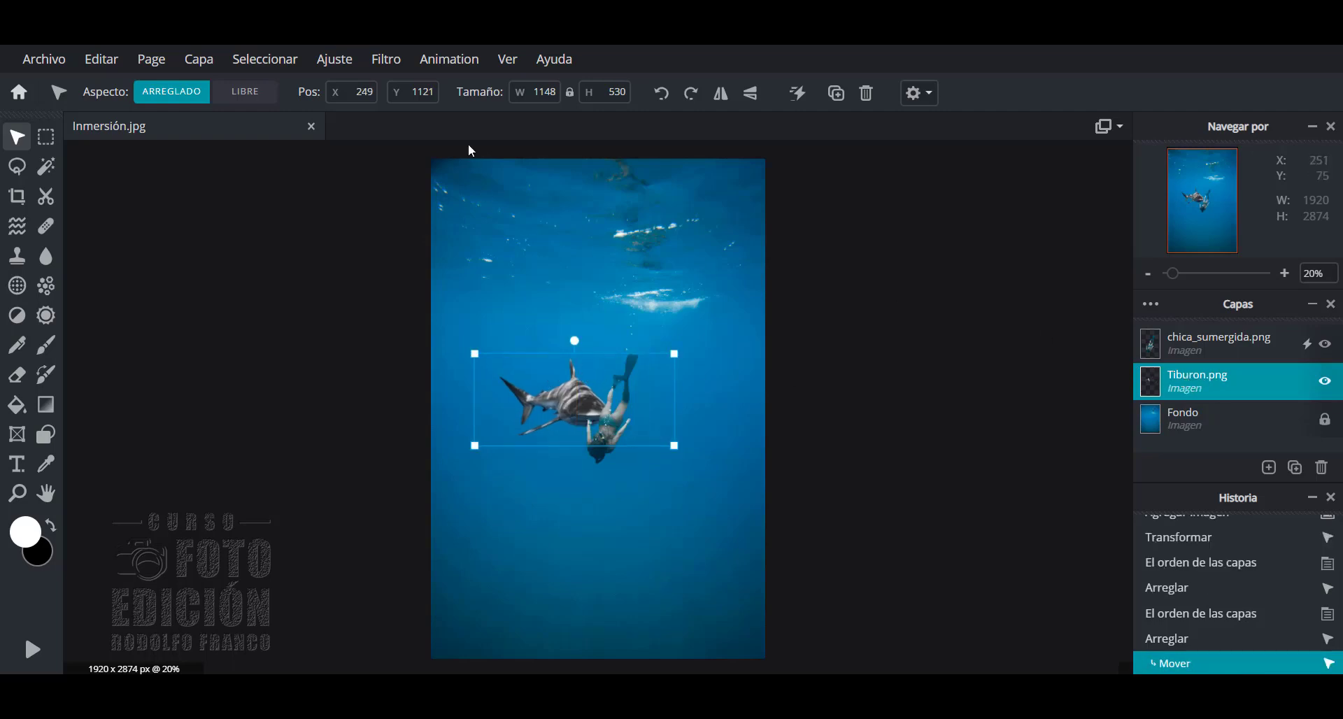
- Apply a Grow animation to the shark layer, slowed to 2.0 s
left_click(465, 64)
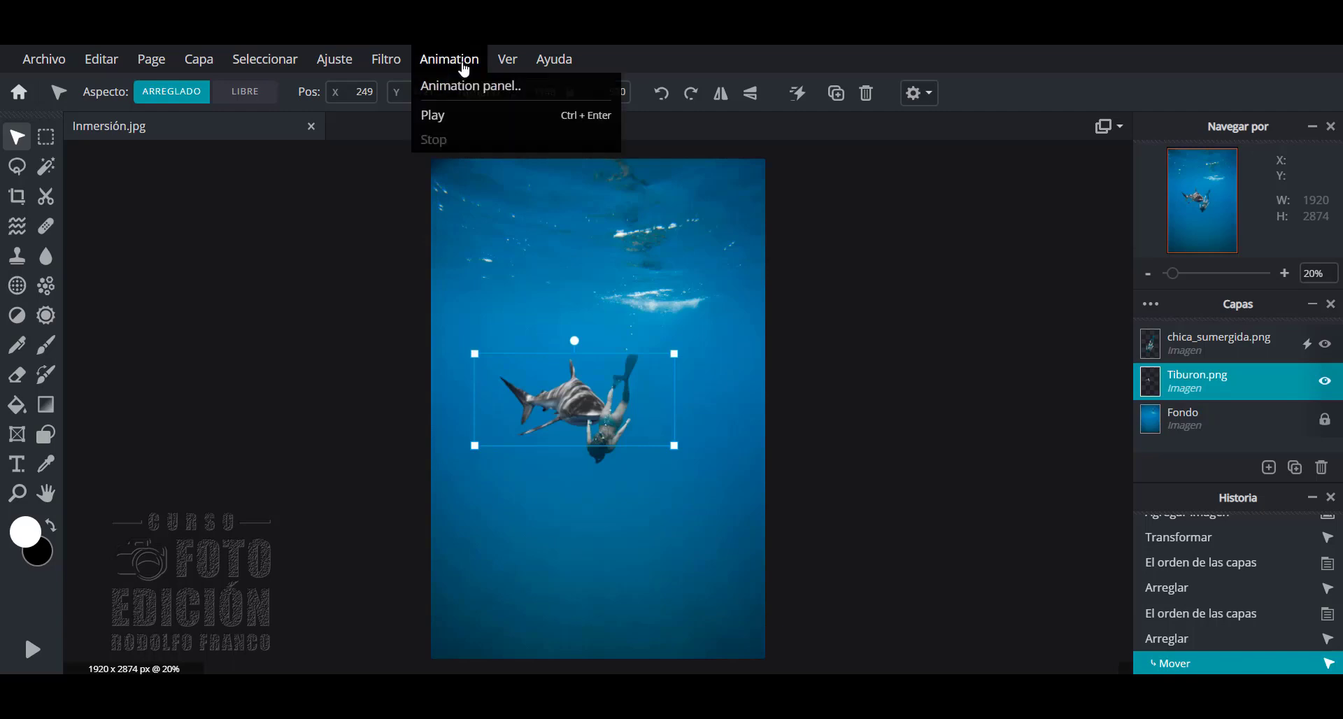
left_click(496, 90)
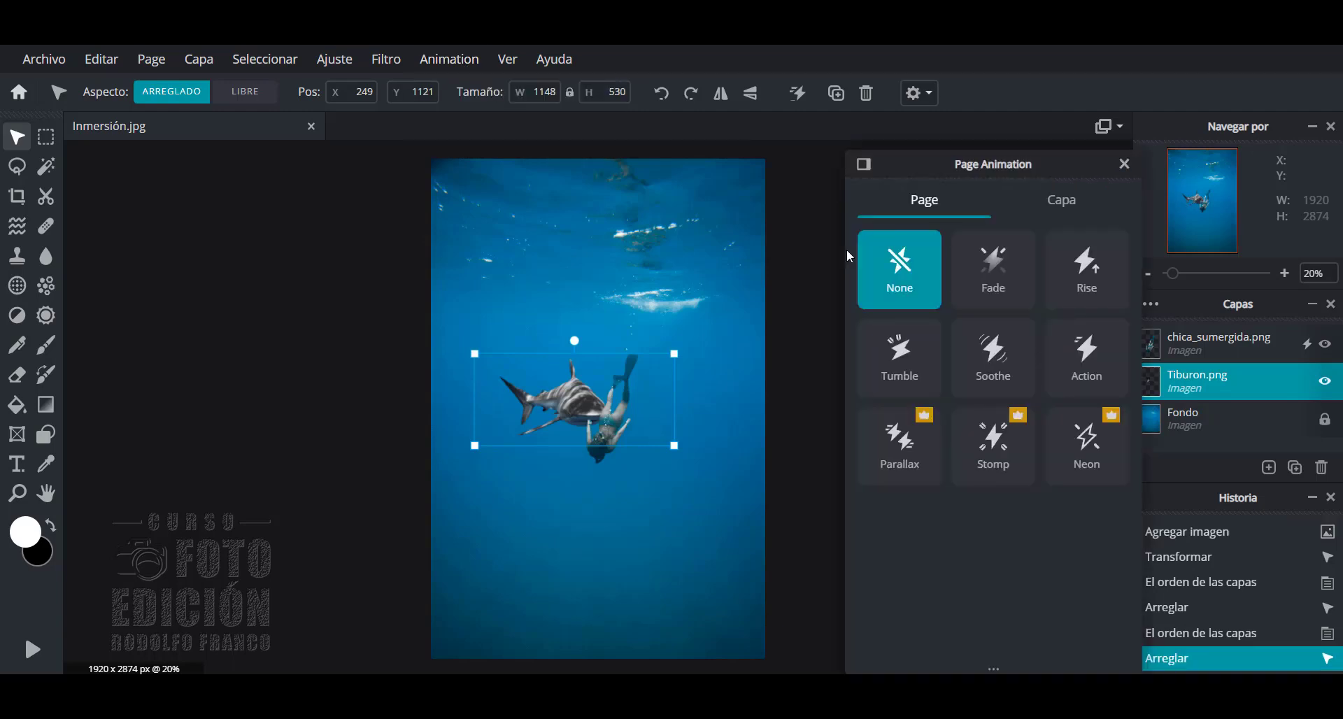
left_click(1062, 209)
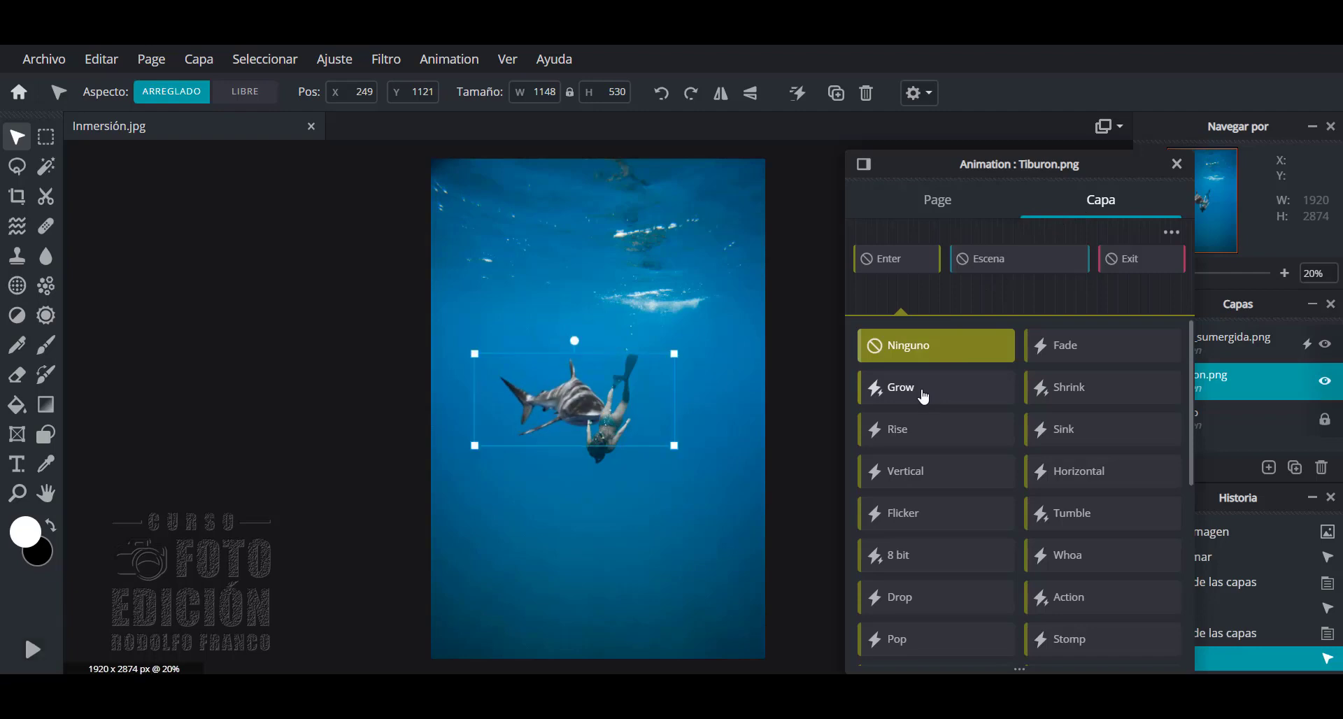
left_click(923, 392)
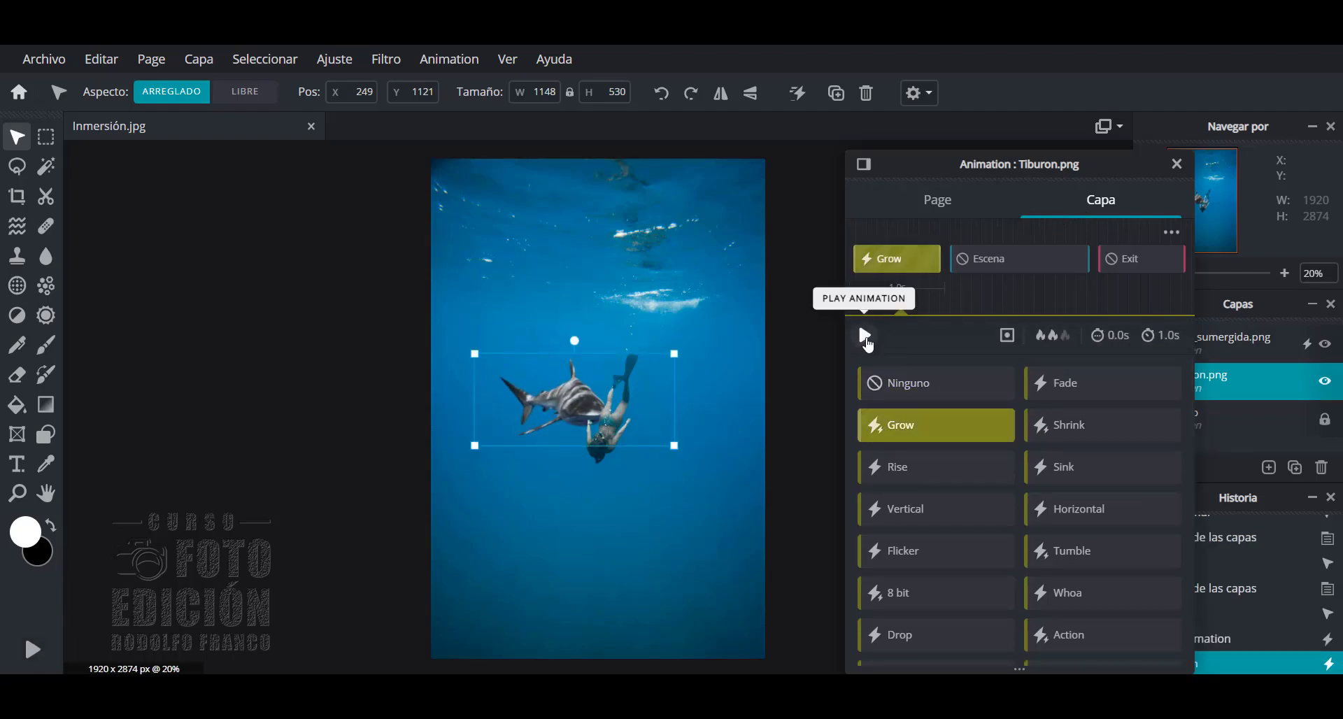
left_click(865, 337)
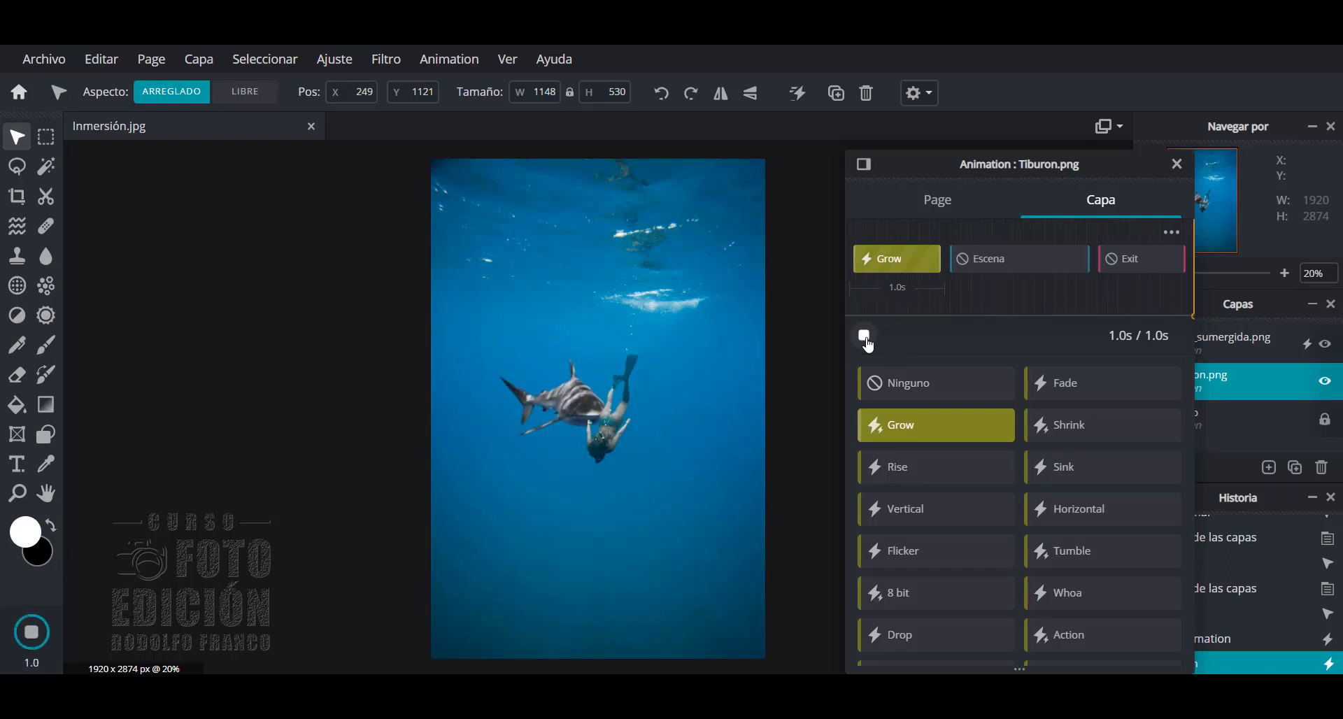
left_click(865, 337)
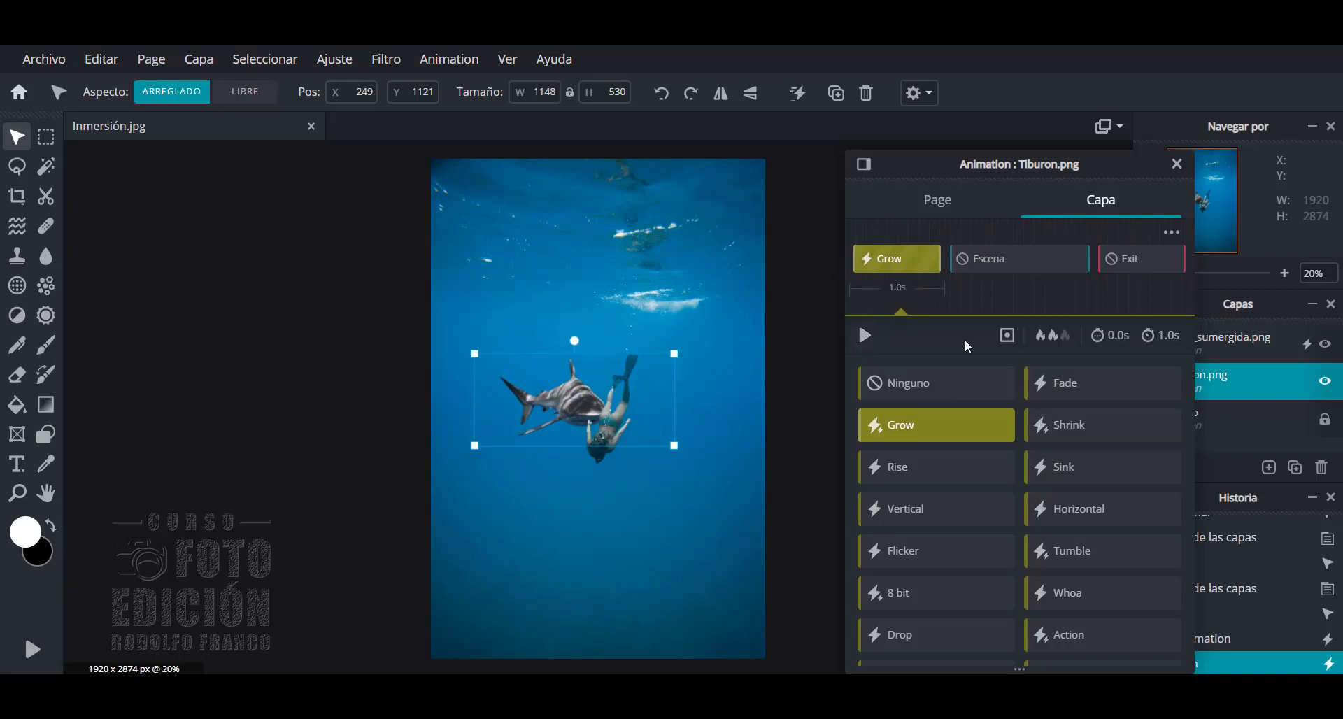
left_click(1056, 338)
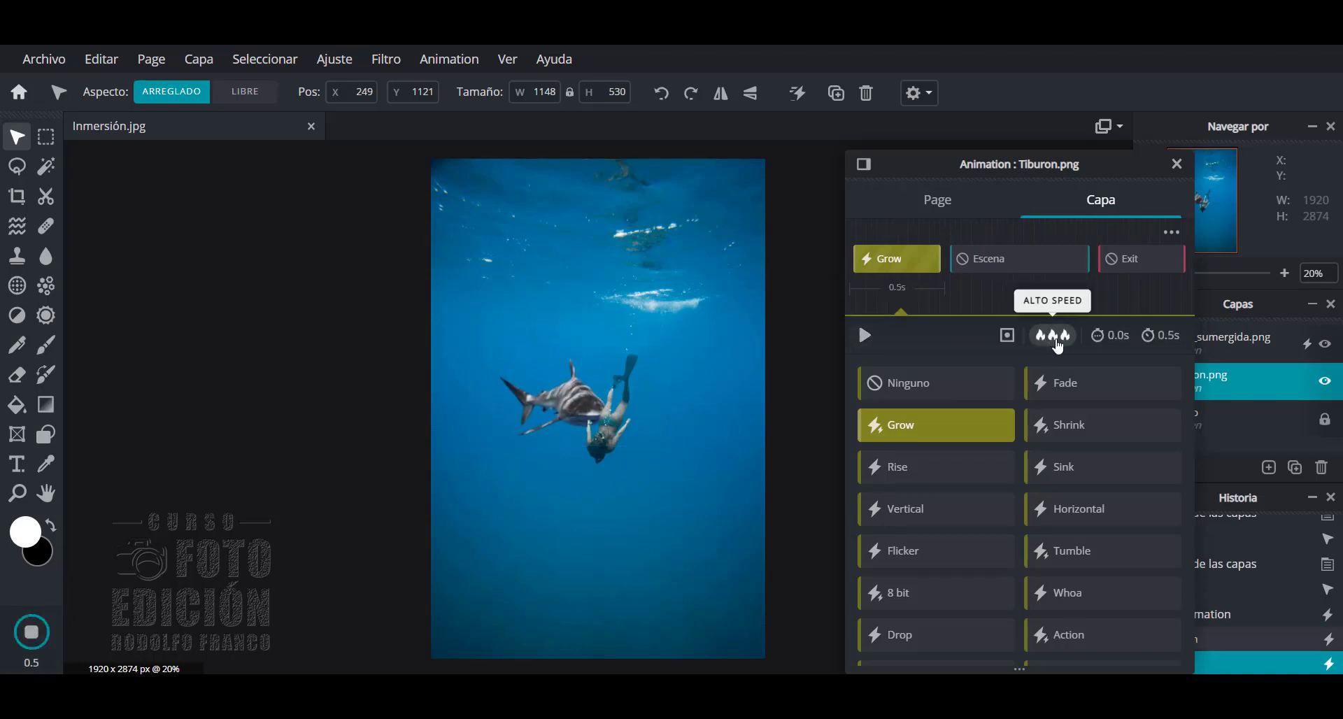
left_click(1040, 338)
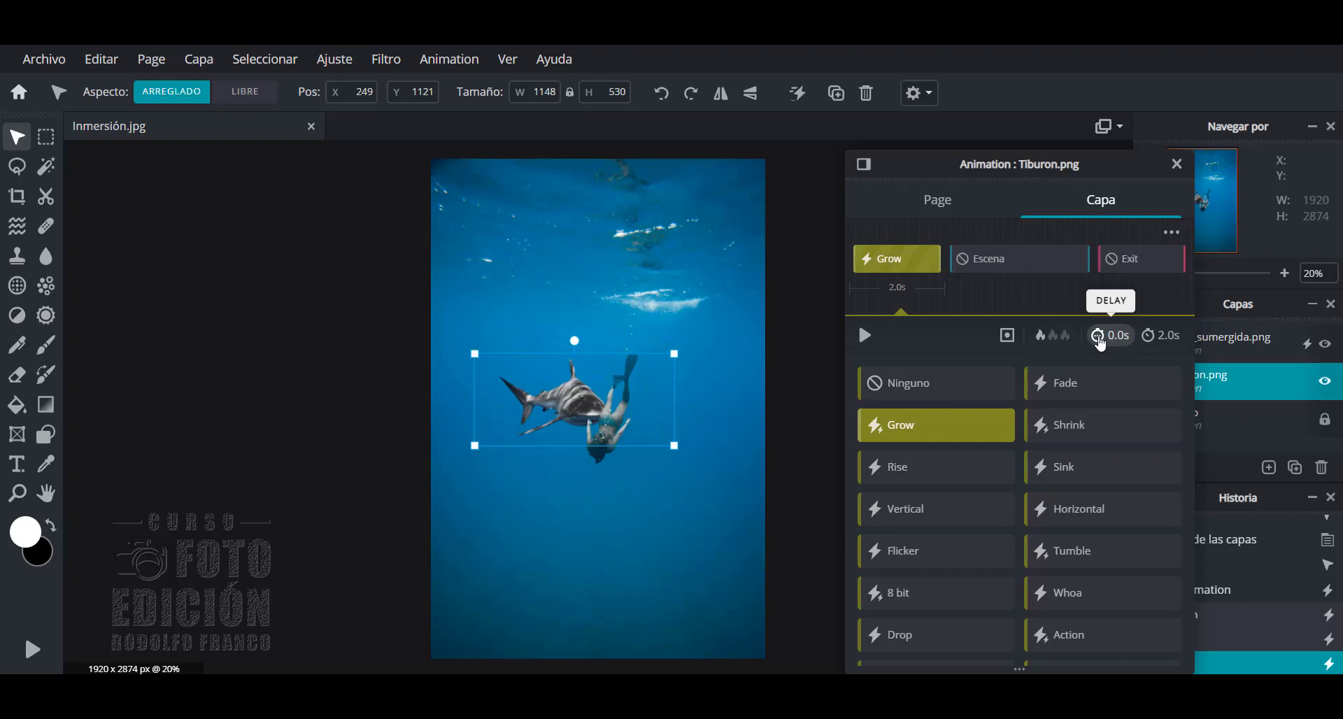
- Delay the shark's Grow entrance by 1.0 s and deselect the layer
left_click(1098, 337)
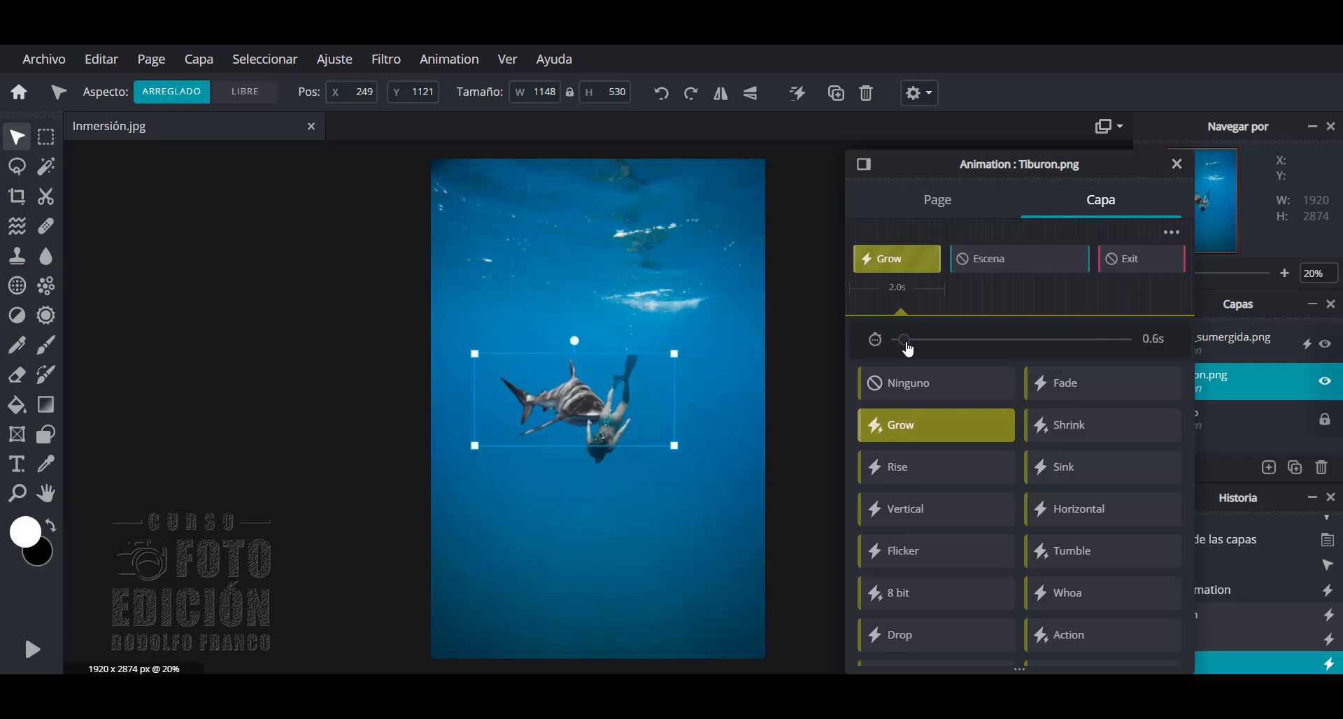
left_click_drag(899, 341, 907, 350)
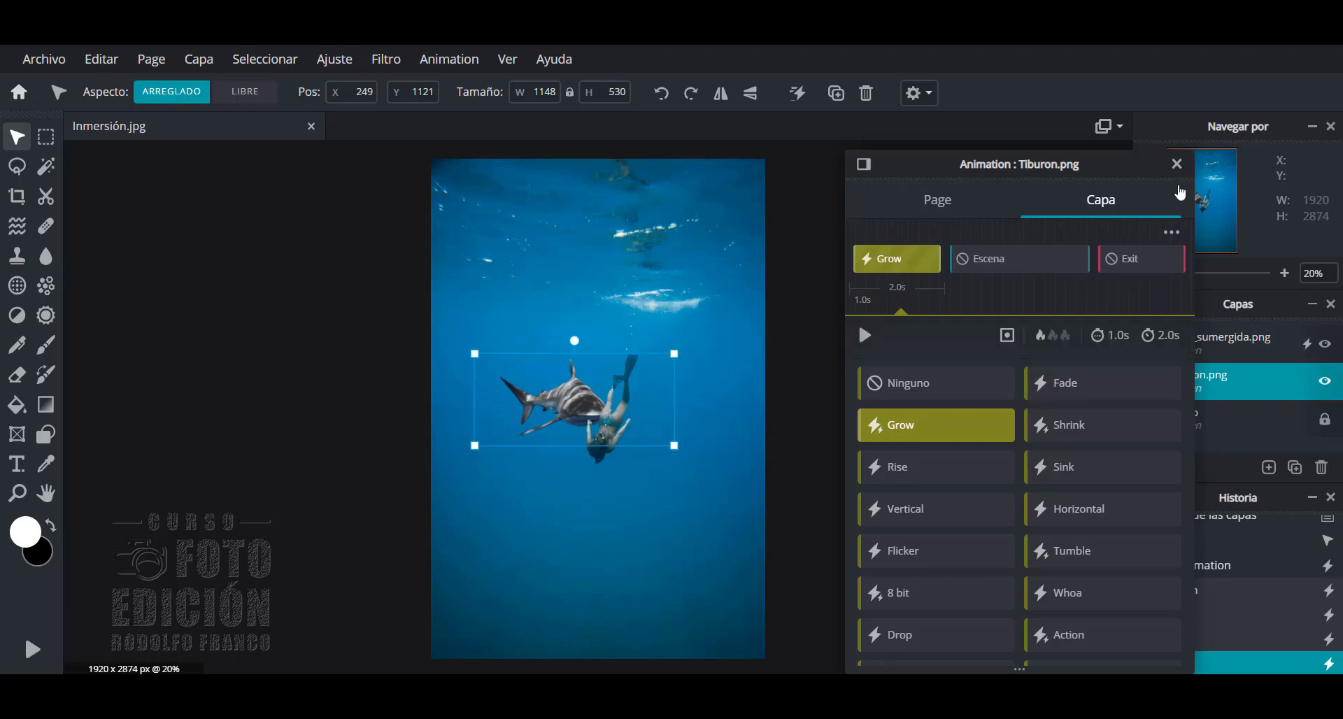
left_click(1176, 163)
left_click(717, 249)
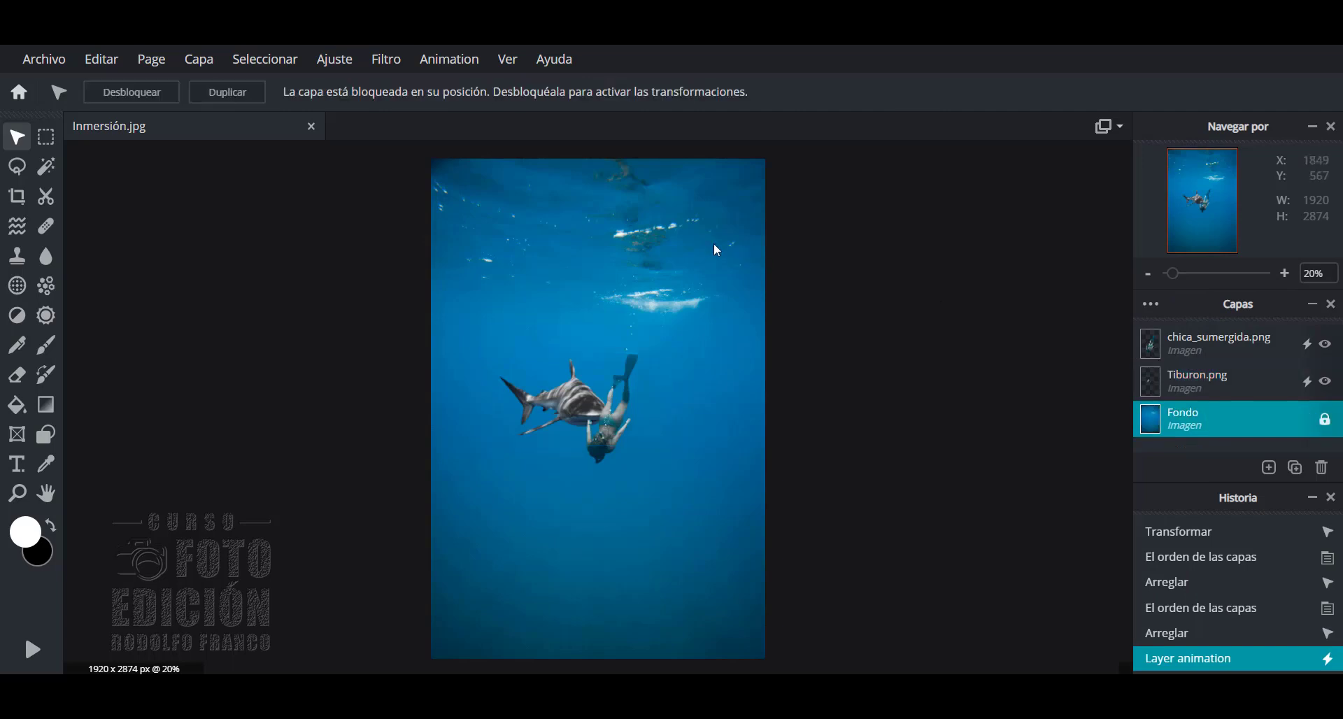
- Preview the full page animation, with the diver sinking and the shark growing in
left_click(458, 68)
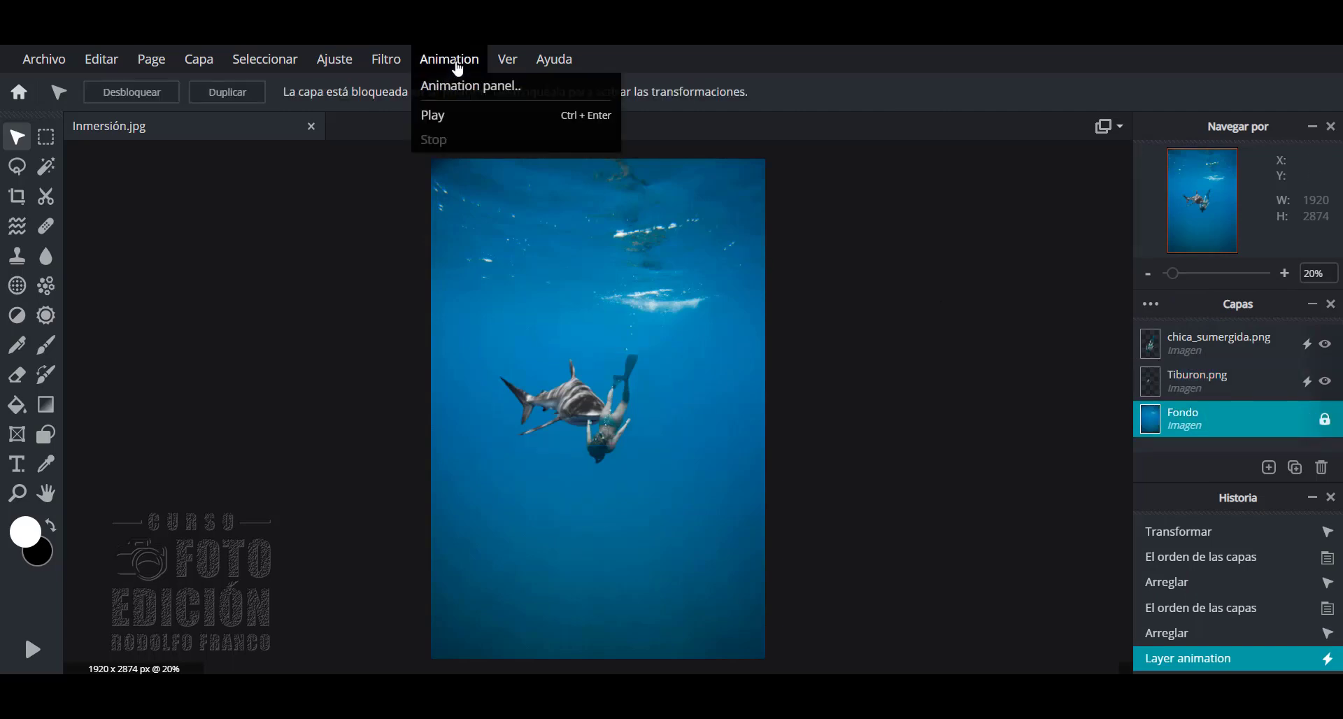
left_click(437, 118)
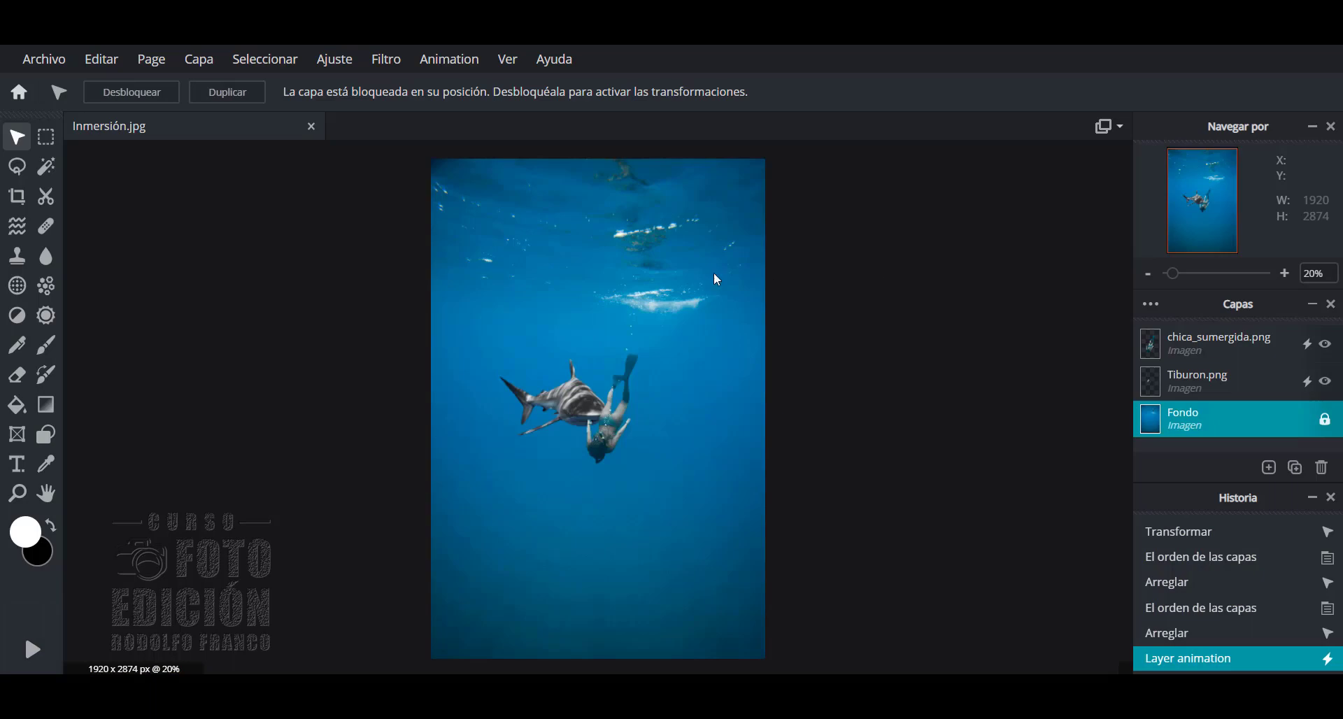
left_click(58, 63)
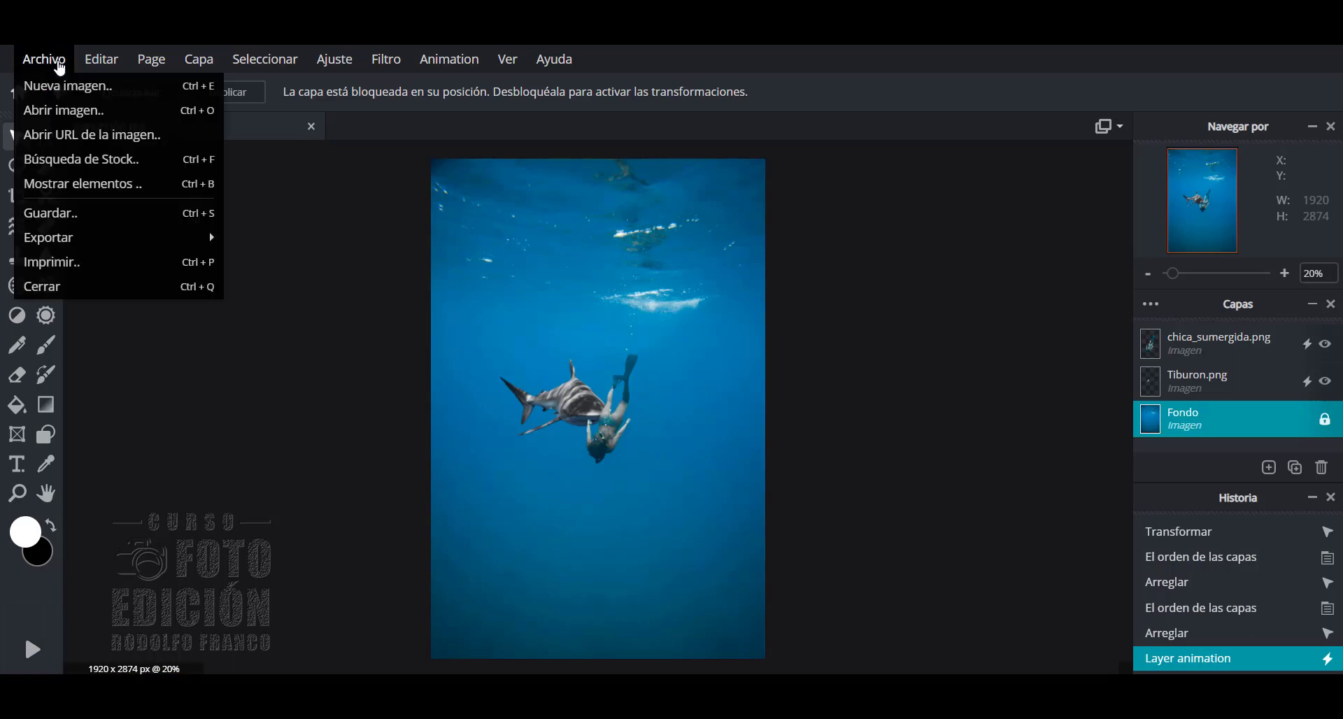
- Export the composite as an MP4 video named animación_de_inmersion in the Inmersión folder
left_click(98, 213)
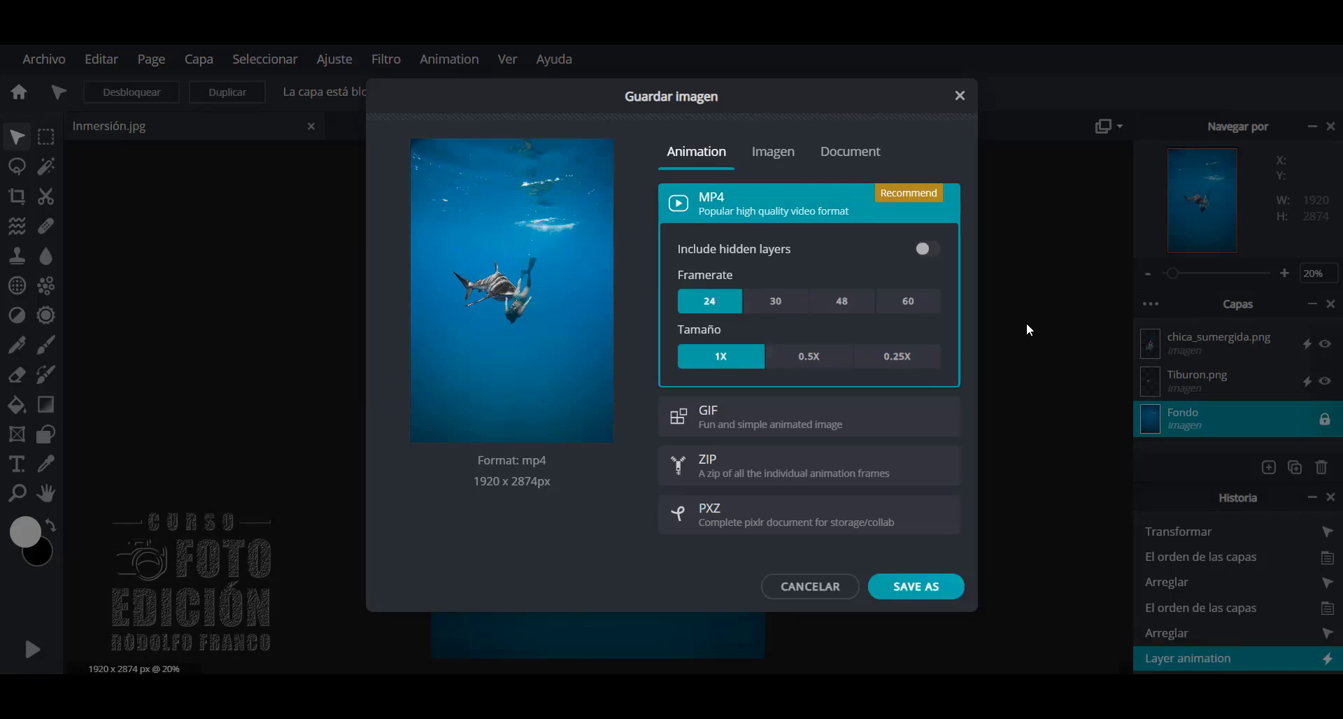
left_click(921, 589)
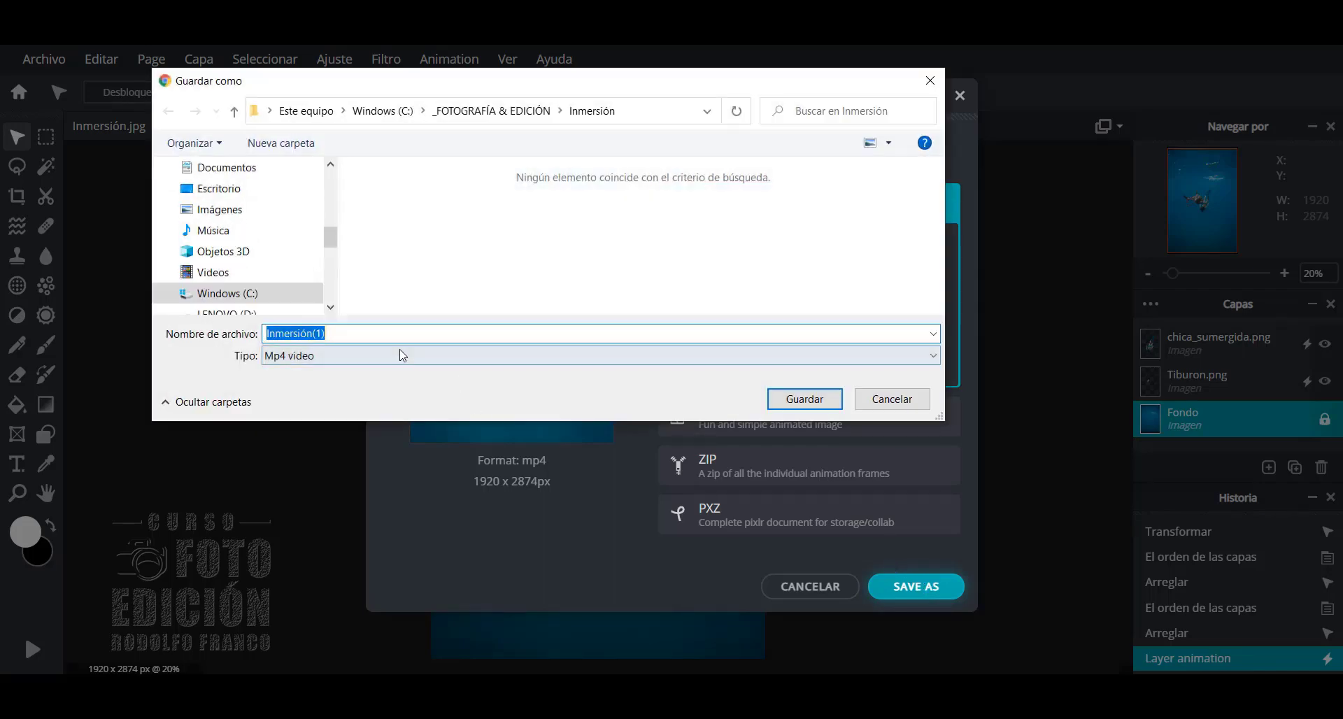
left_click(369, 333)
left_click_drag(368, 334, 266, 333)
key("BackSpace")
type("animación_de_inme")
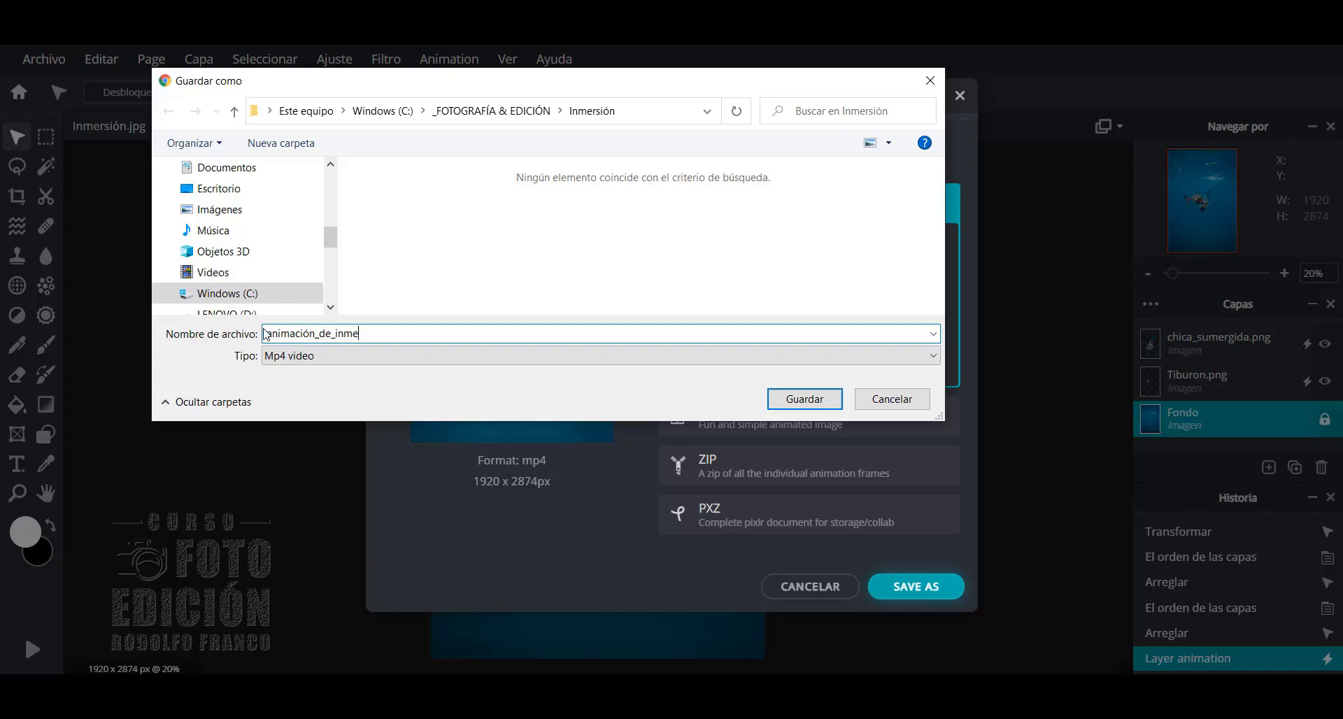
type("rsion")
left_click(812, 400)
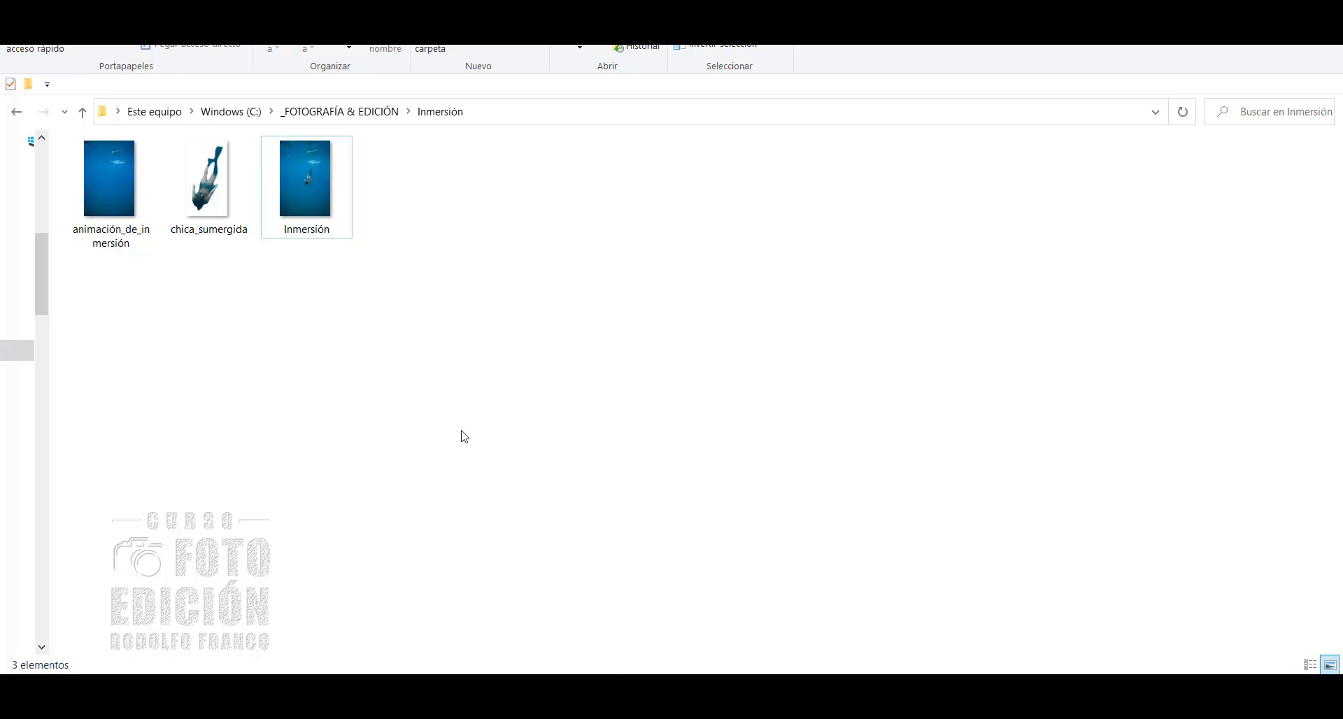
- Open the exported animación_de_inmersión video from the Inmersión folder to play it
double_click(111, 193)
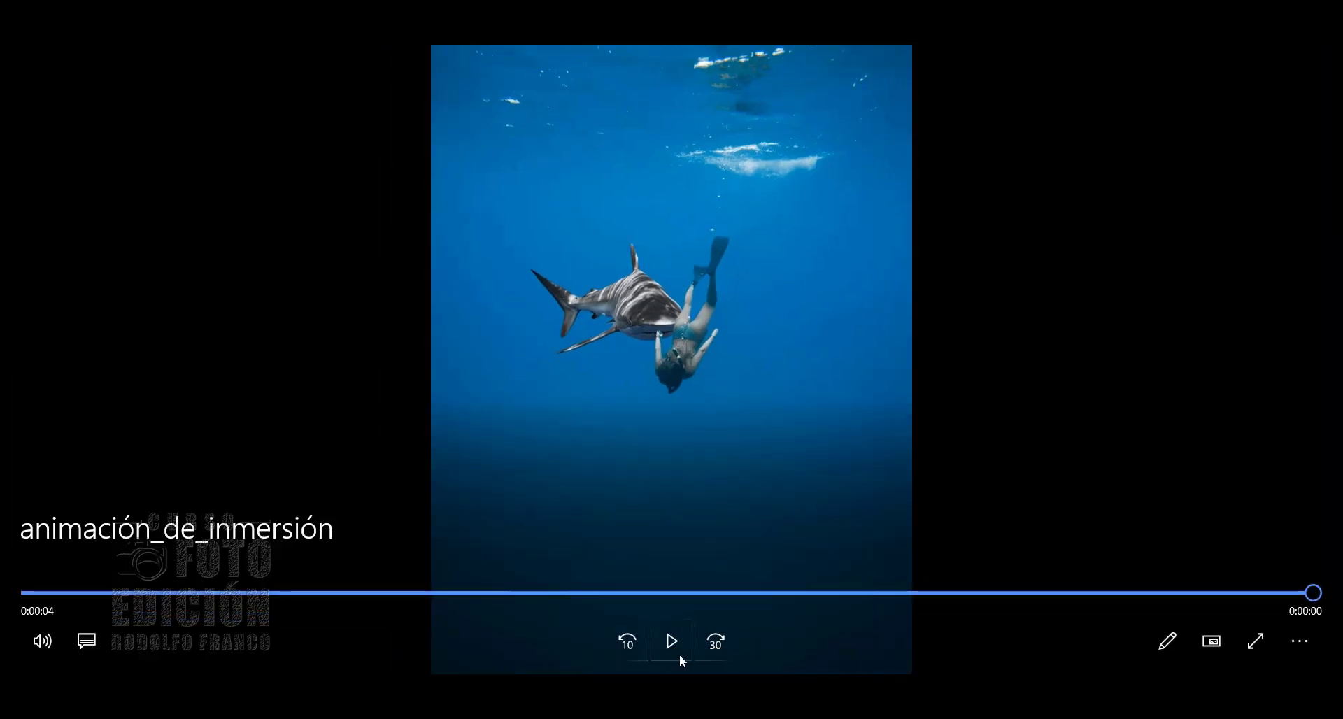
- Replay animación_de_inmersión from the start in Movies & TV
left_click(673, 646)
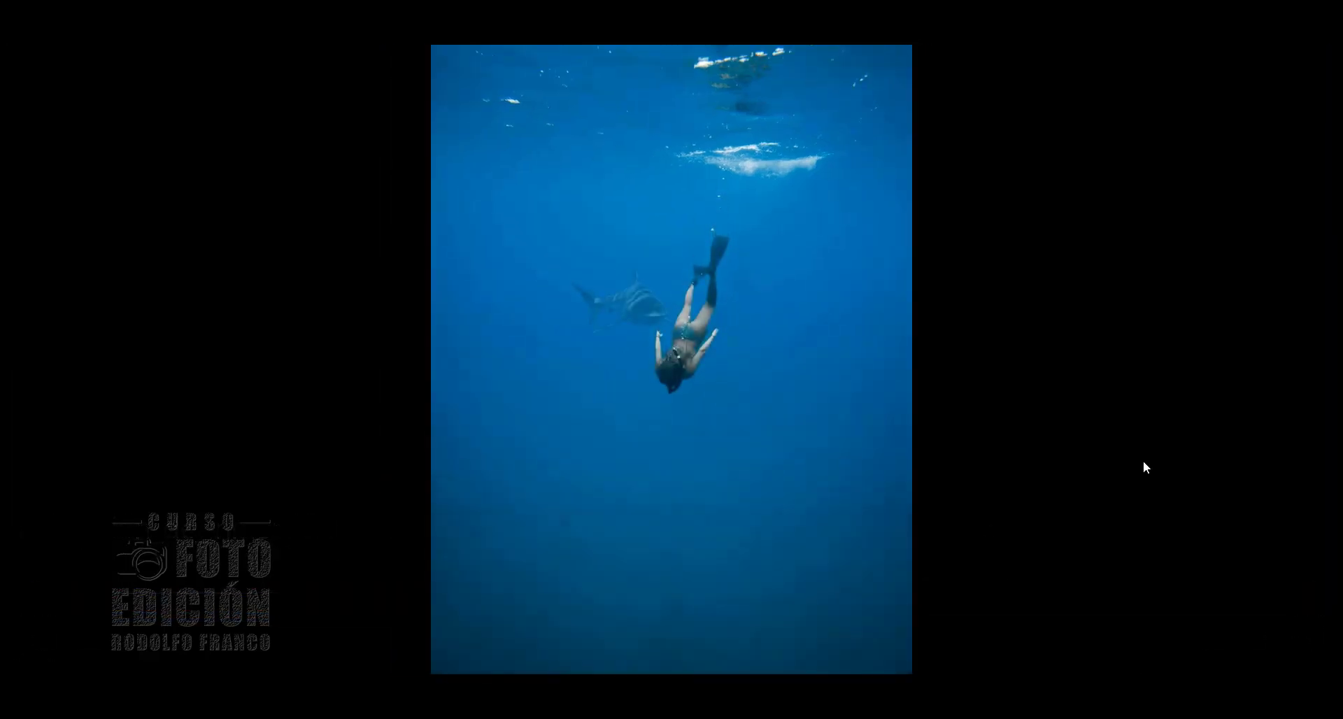